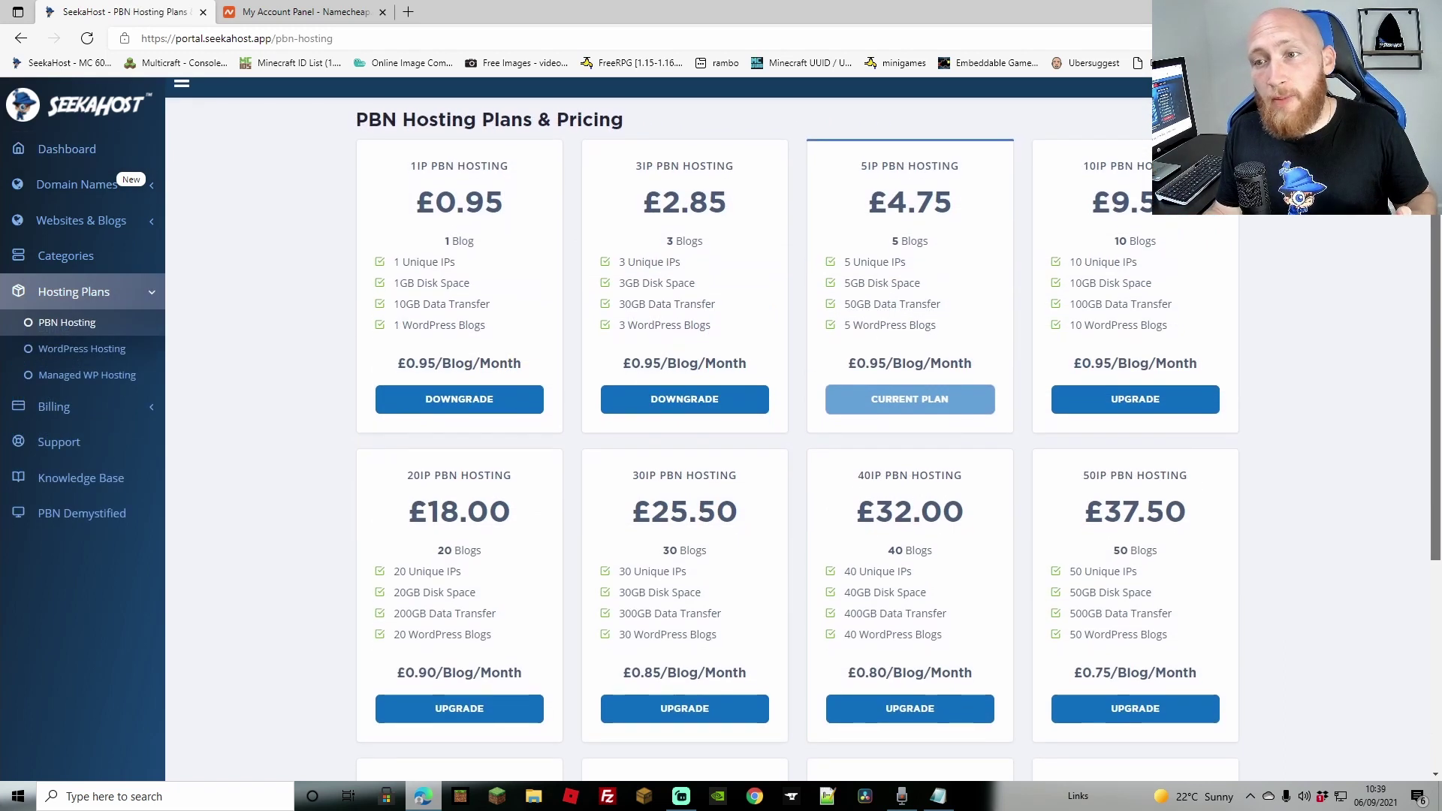
Step: Review the PBN hosting plans and pricing, and look at the domain account dashboard in Namecheap
{"action": "scroll", "coordinate": [803, 428], "scroll_direction": "down", "scroll_amount": 1}
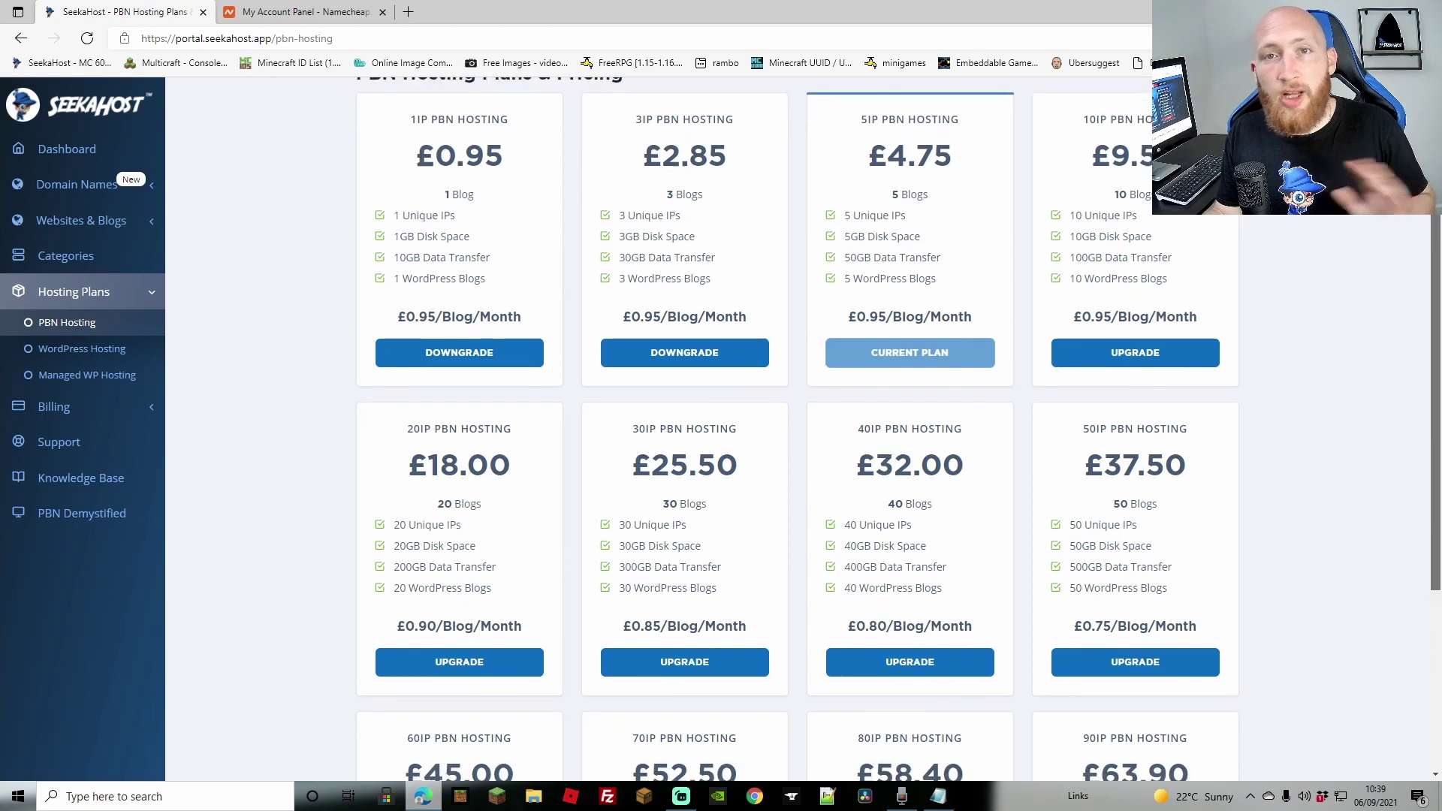
{"action": "scroll", "coordinate": [1352, 492], "scroll_direction": "down", "scroll_amount": 4}
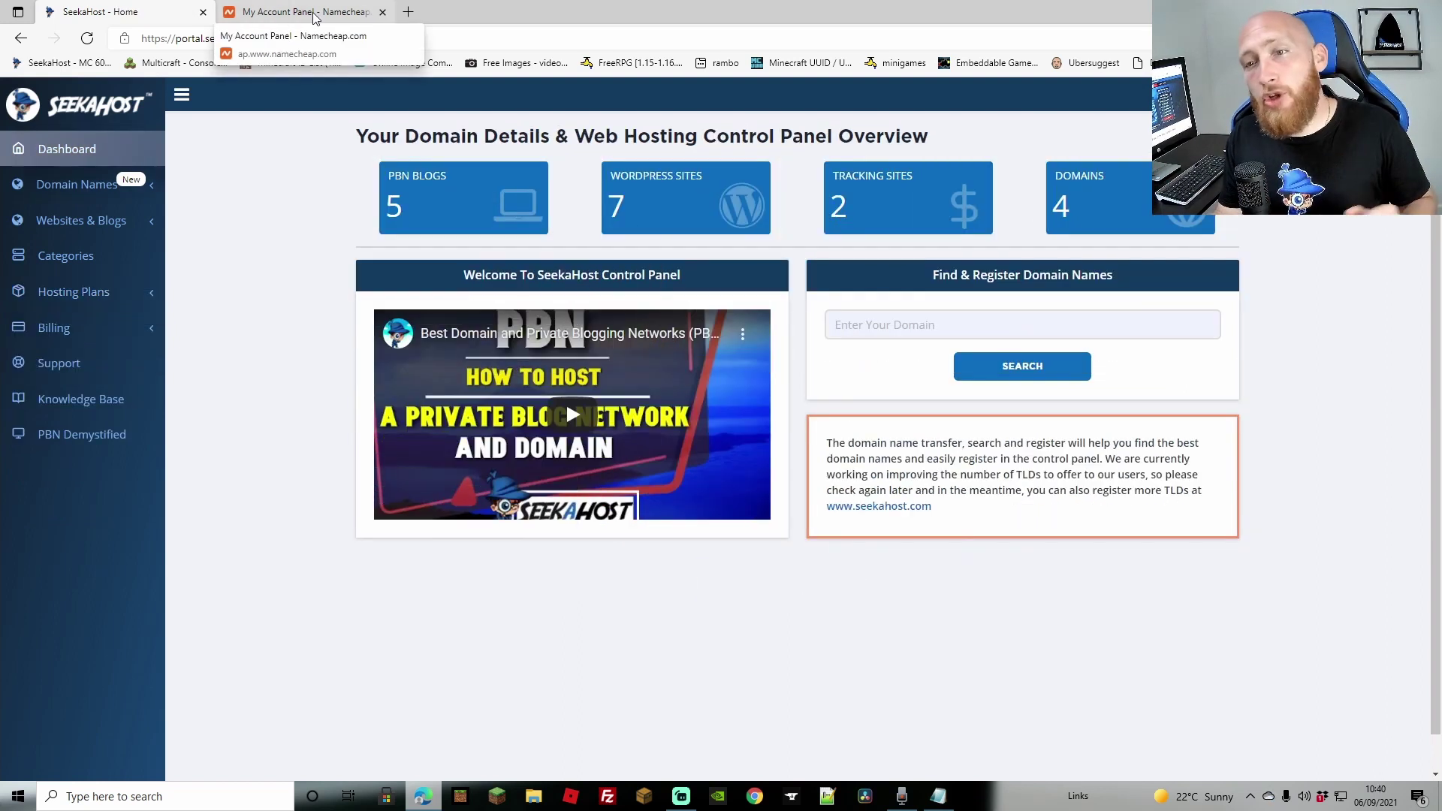
{"action": "left_click", "coordinate": [300, 11]}
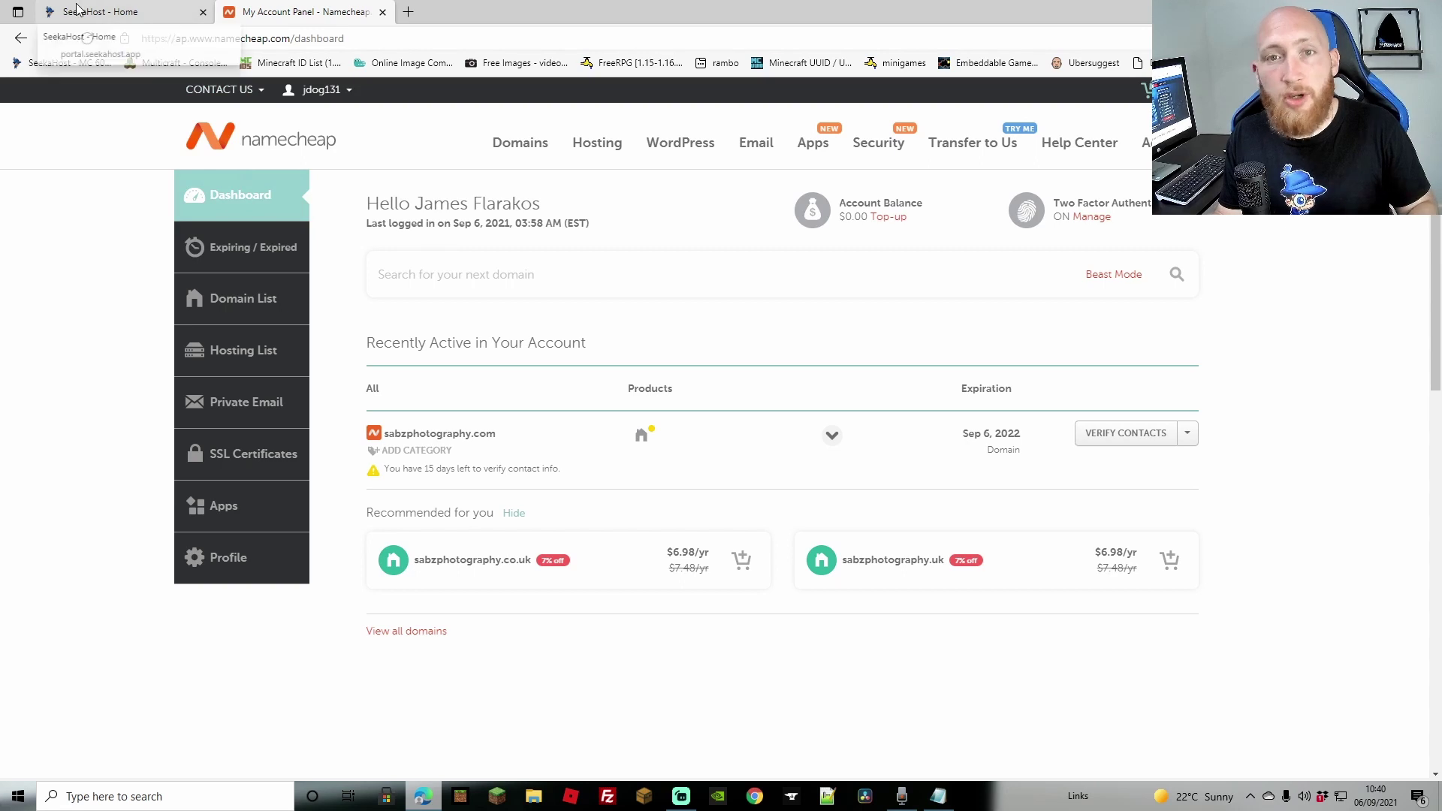
{"action": "left_click", "coordinate": [99, 11]}
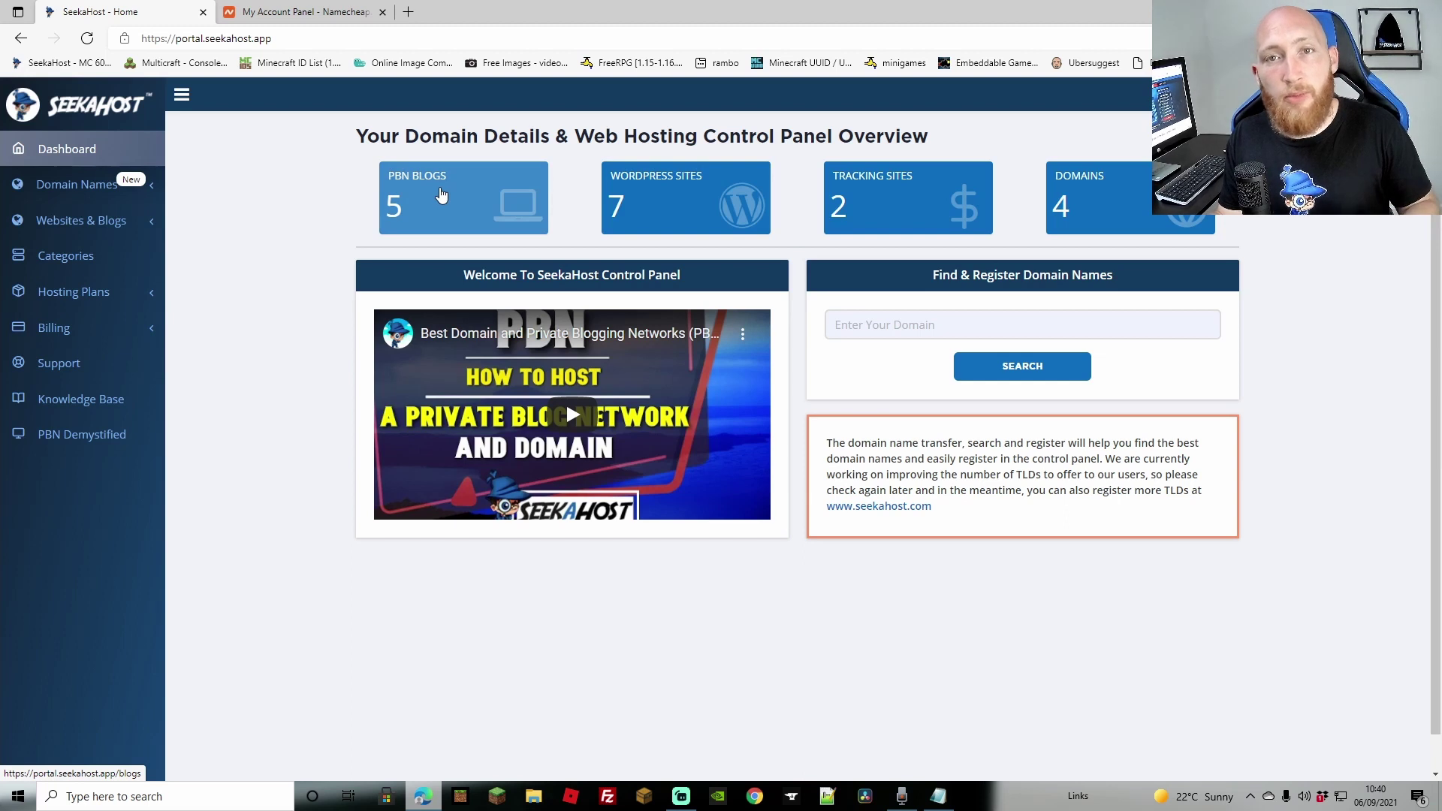
Step: Add a visible WordPress site for sabzphotography.com titled "Sabz Photography" under the Premium subscription
{"action": "left_click", "coordinate": [722, 196]}
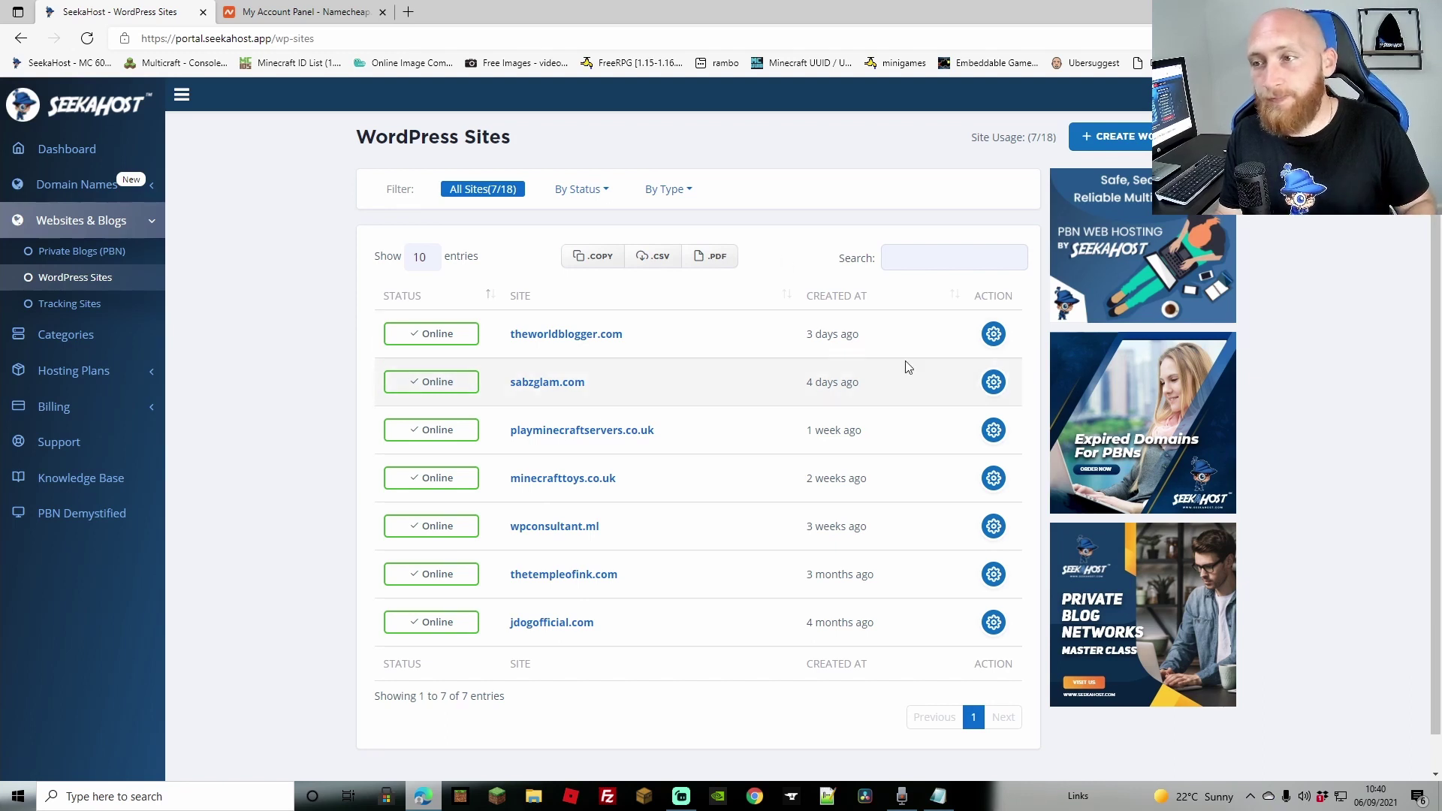
{"action": "left_click", "coordinate": [1122, 145]}
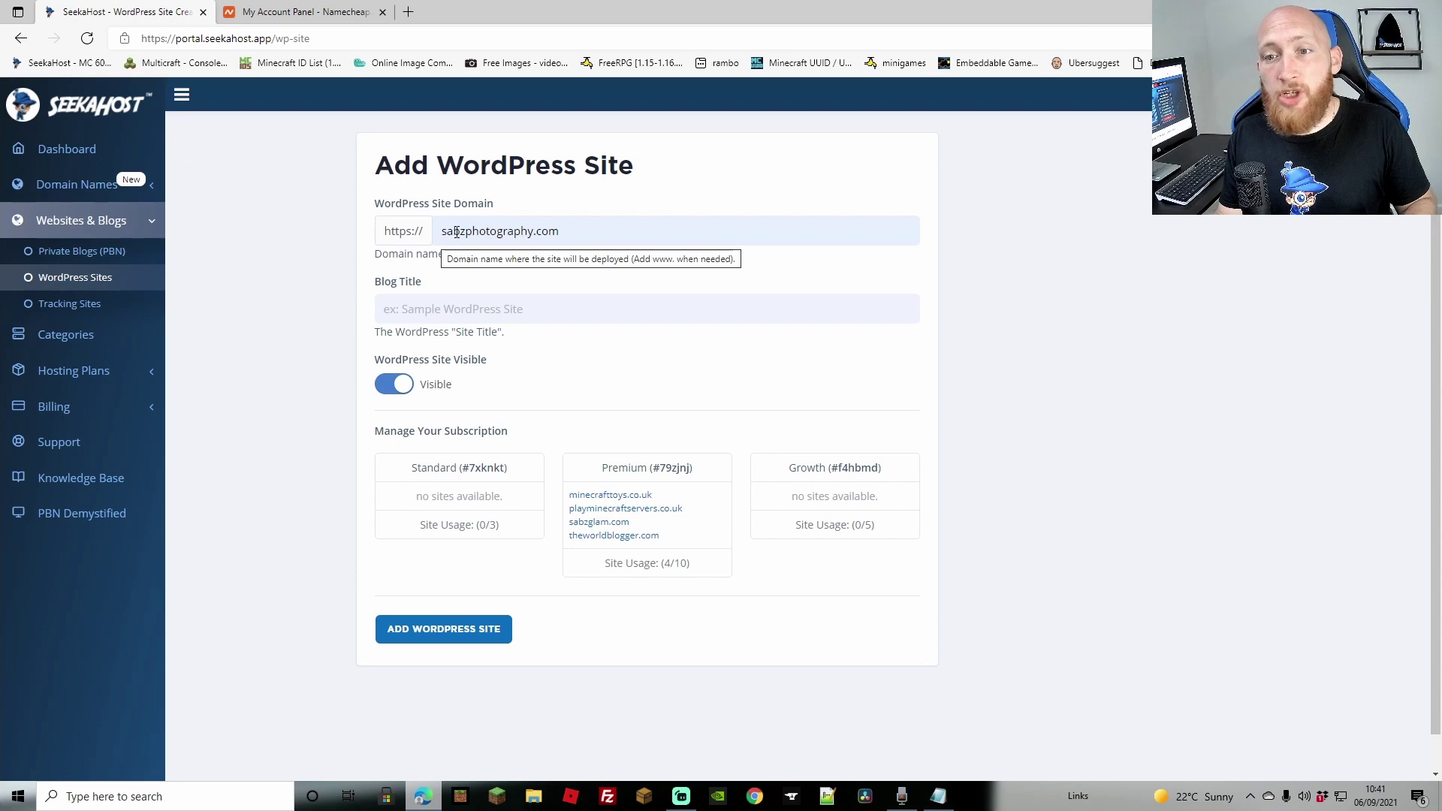
{"action": "left_click", "coordinate": [461, 311]}
{"action": "left_click", "coordinate": [409, 382]}
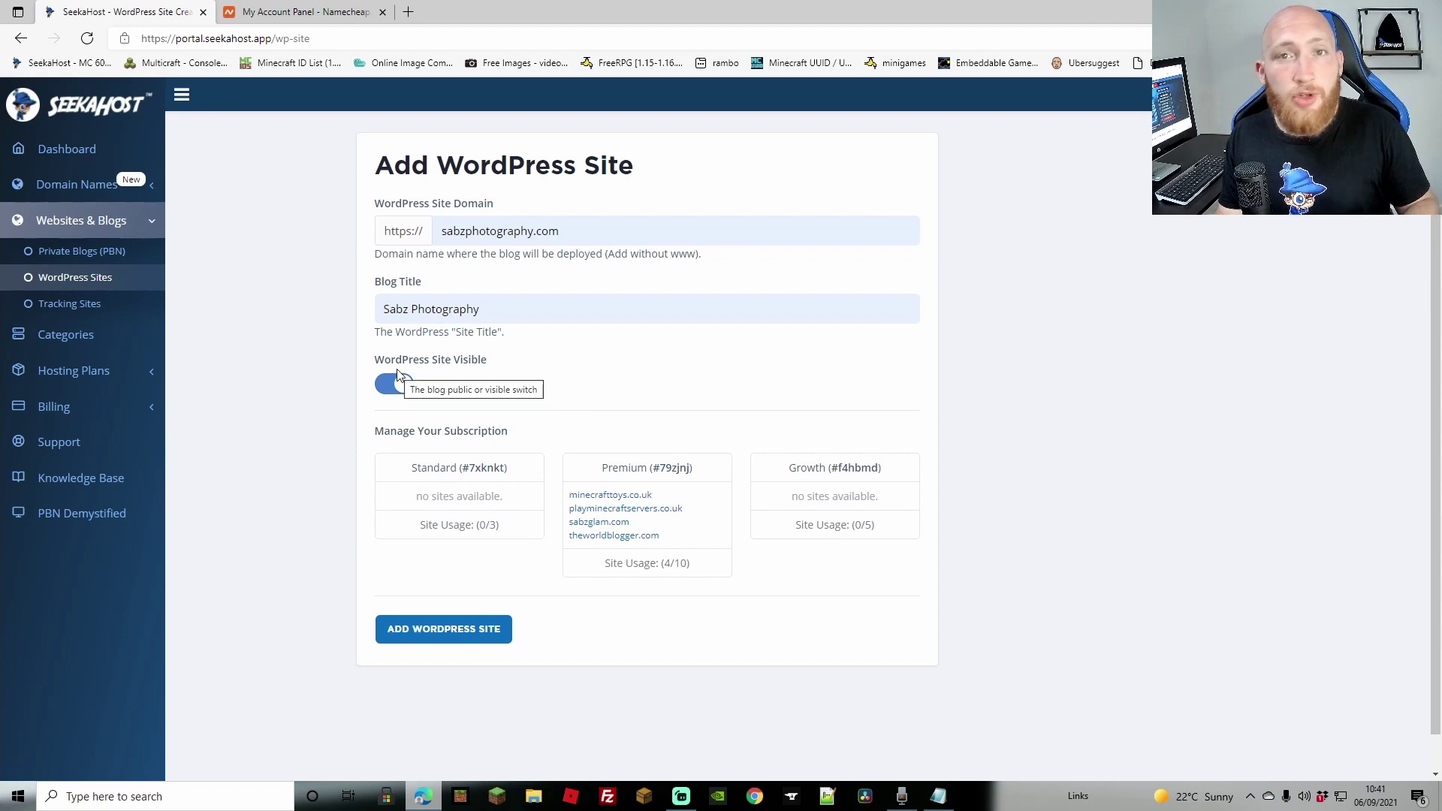
{"action": "left_click", "coordinate": [608, 466]}
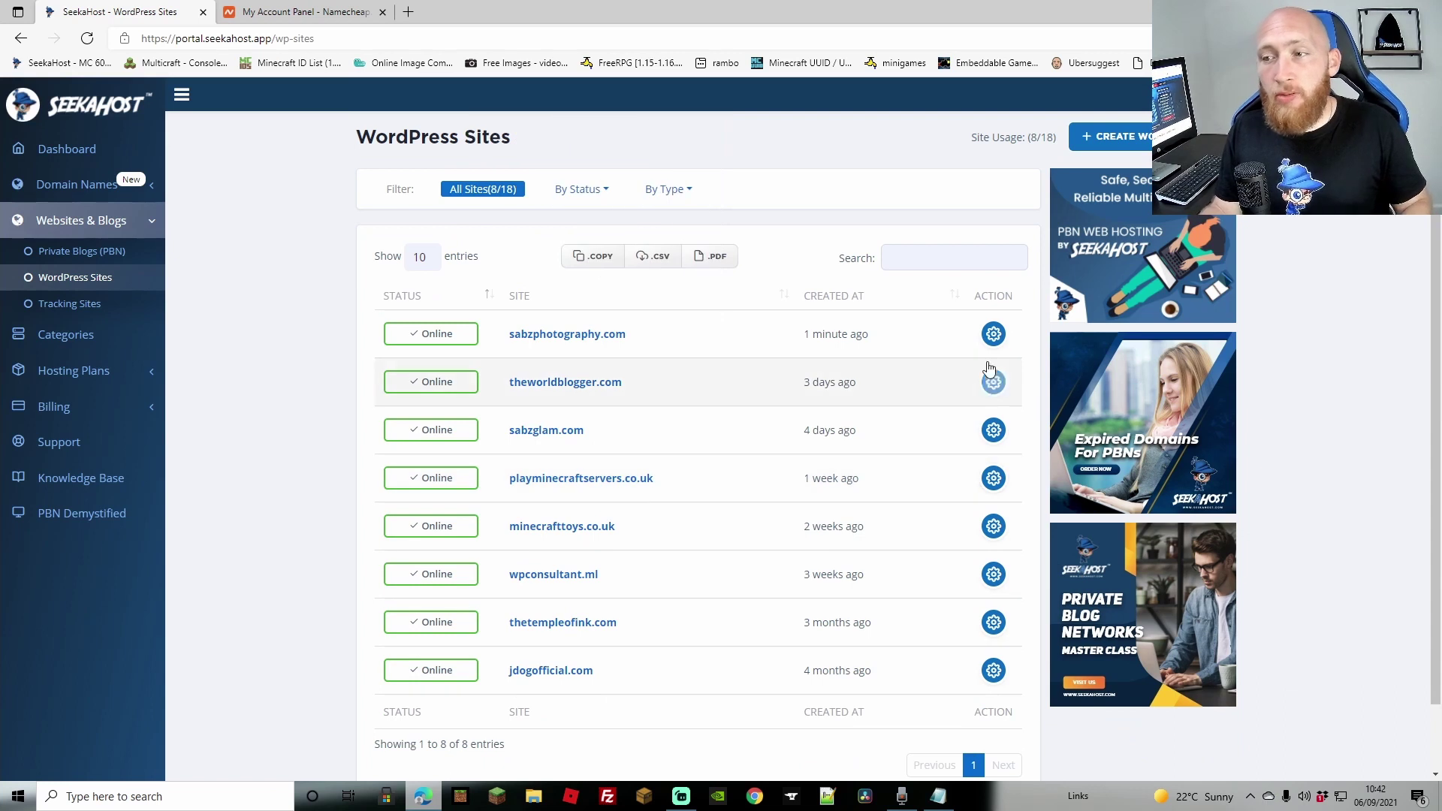
Step: Open the site information of sabzphotography.com and copy its first nameserver, ns1.seekaappcontrol.com
{"action": "left_click", "coordinate": [994, 335]}
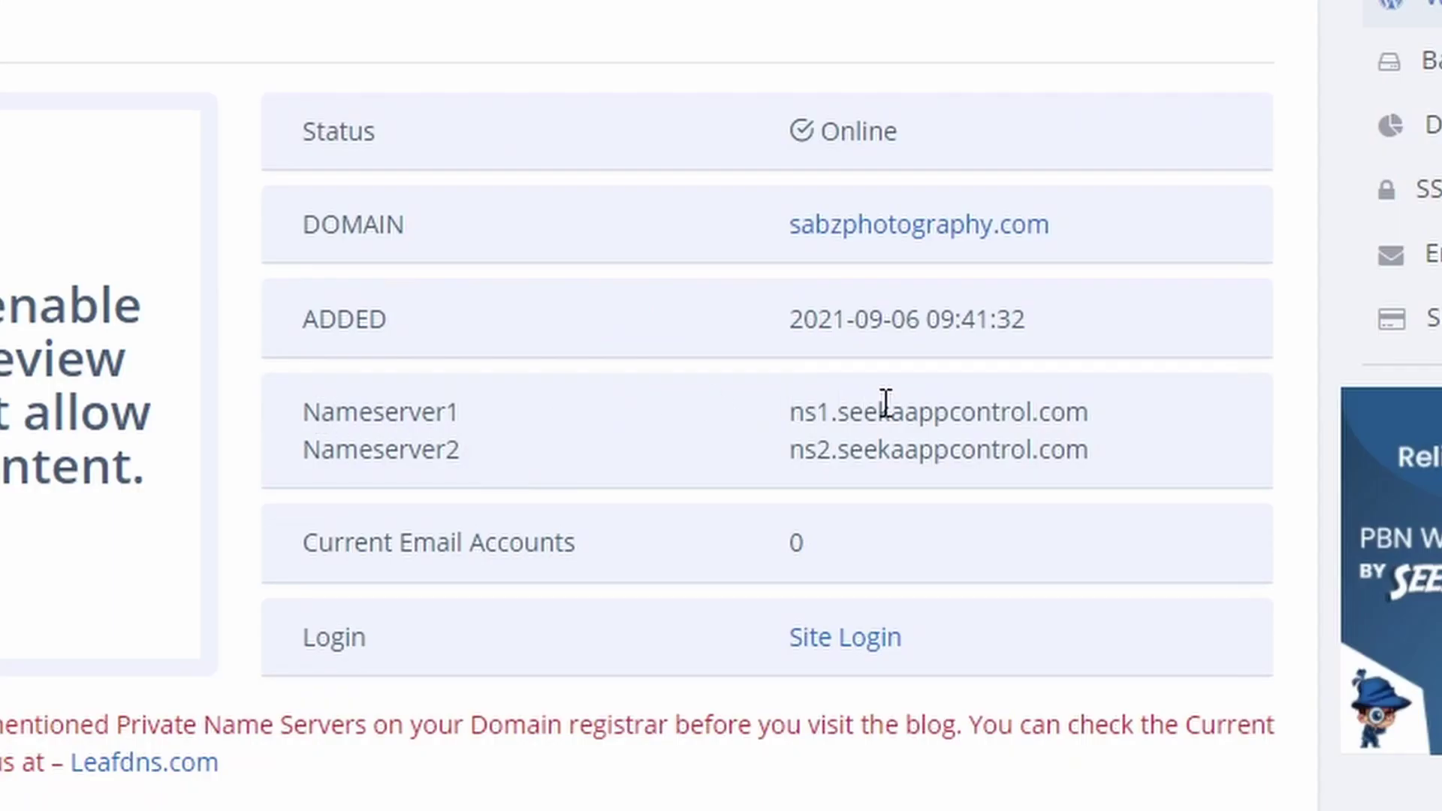
{"action": "double_click", "coordinate": [886, 403]}
{"action": "right_click", "coordinate": [883, 404]}
{"action": "left_click", "coordinate": [853, 409]}
{"action": "triple_click", "coordinate": [852, 410]}
{"action": "right_click", "coordinate": [848, 412]}
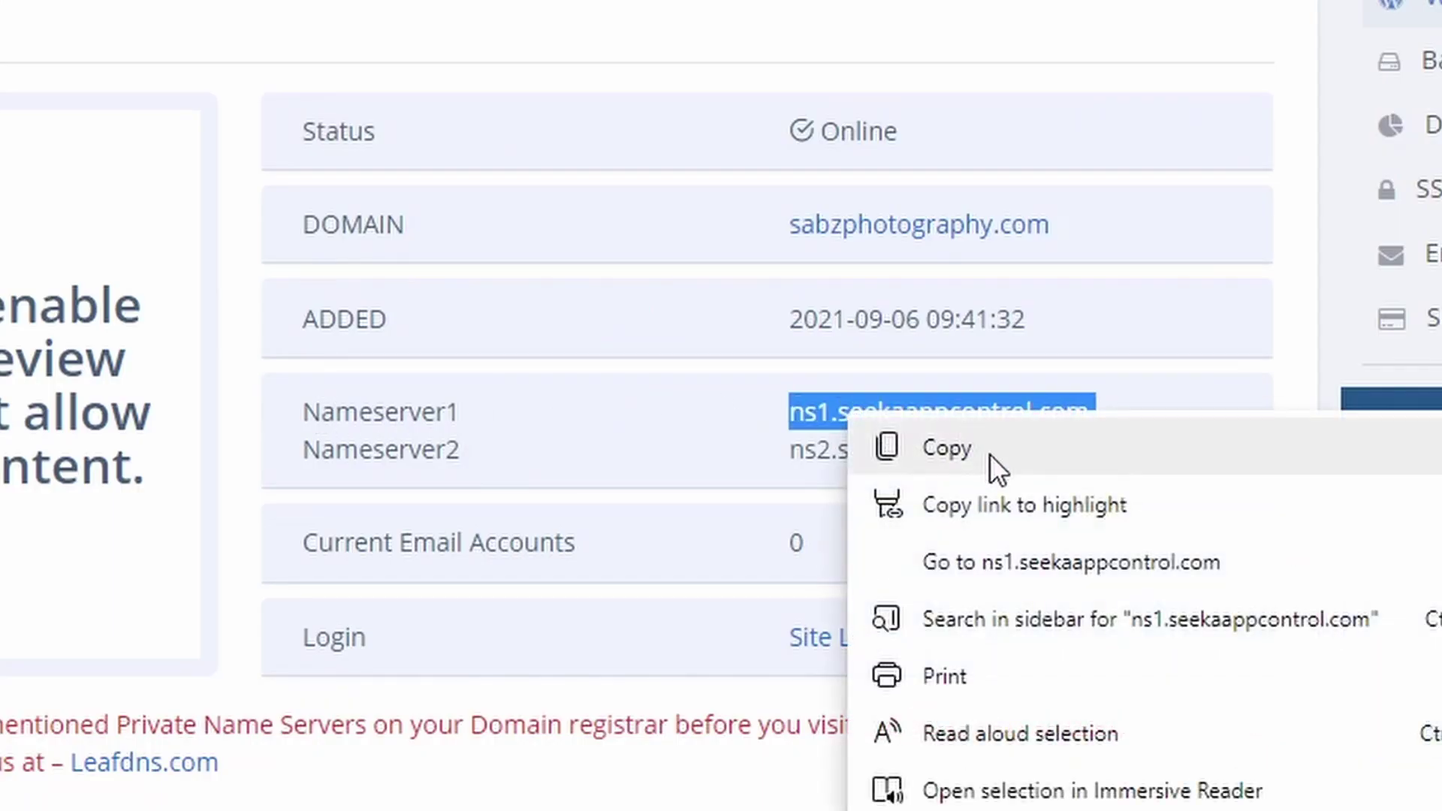
{"action": "left_click", "coordinate": [990, 454]}
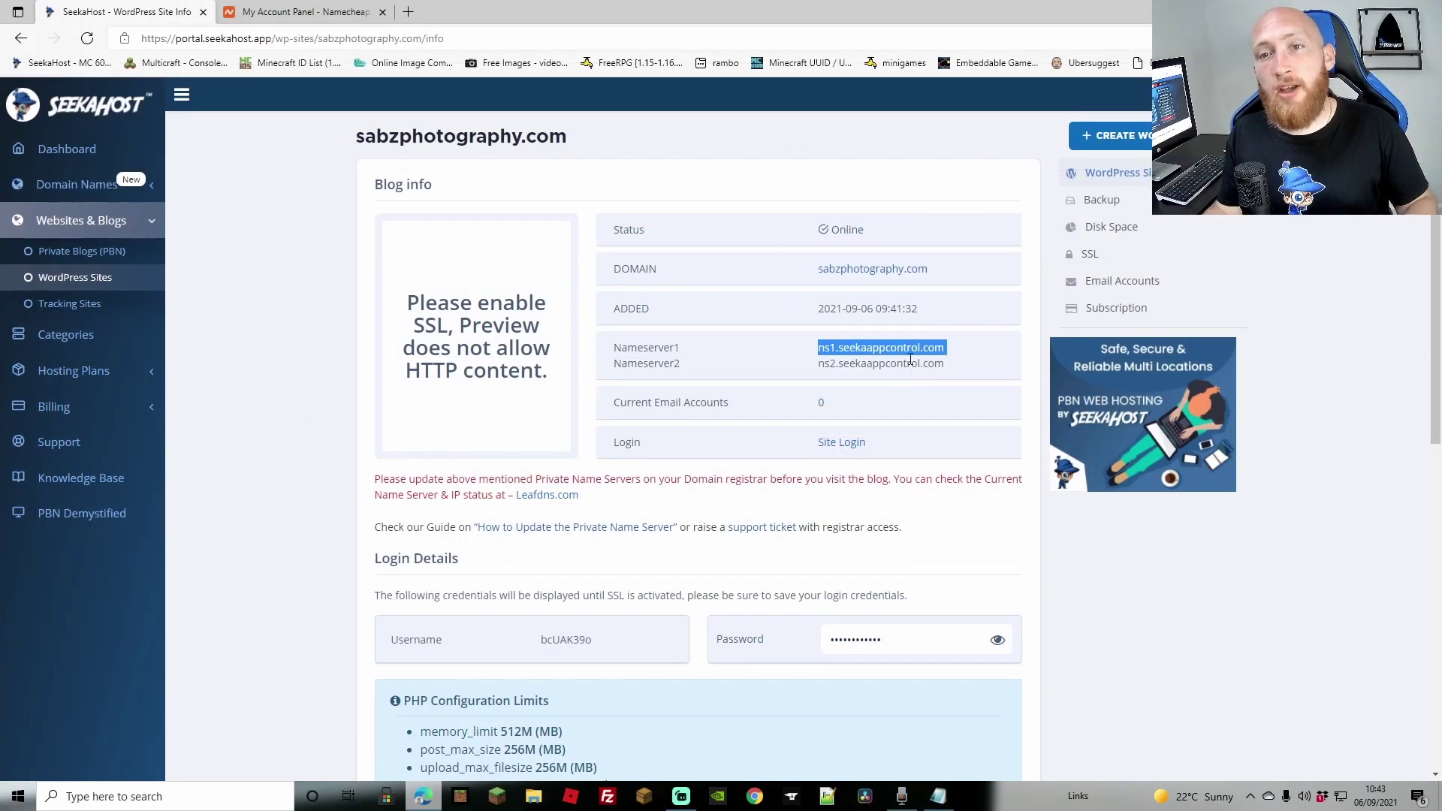
Step: Switch to Namecheap, open the management page of sabzphotography.com and set its nameservers to Custom DNS
{"action": "left_click", "coordinate": [278, 10]}
{"action": "mouse_move", "coordinate": [225, 90]}
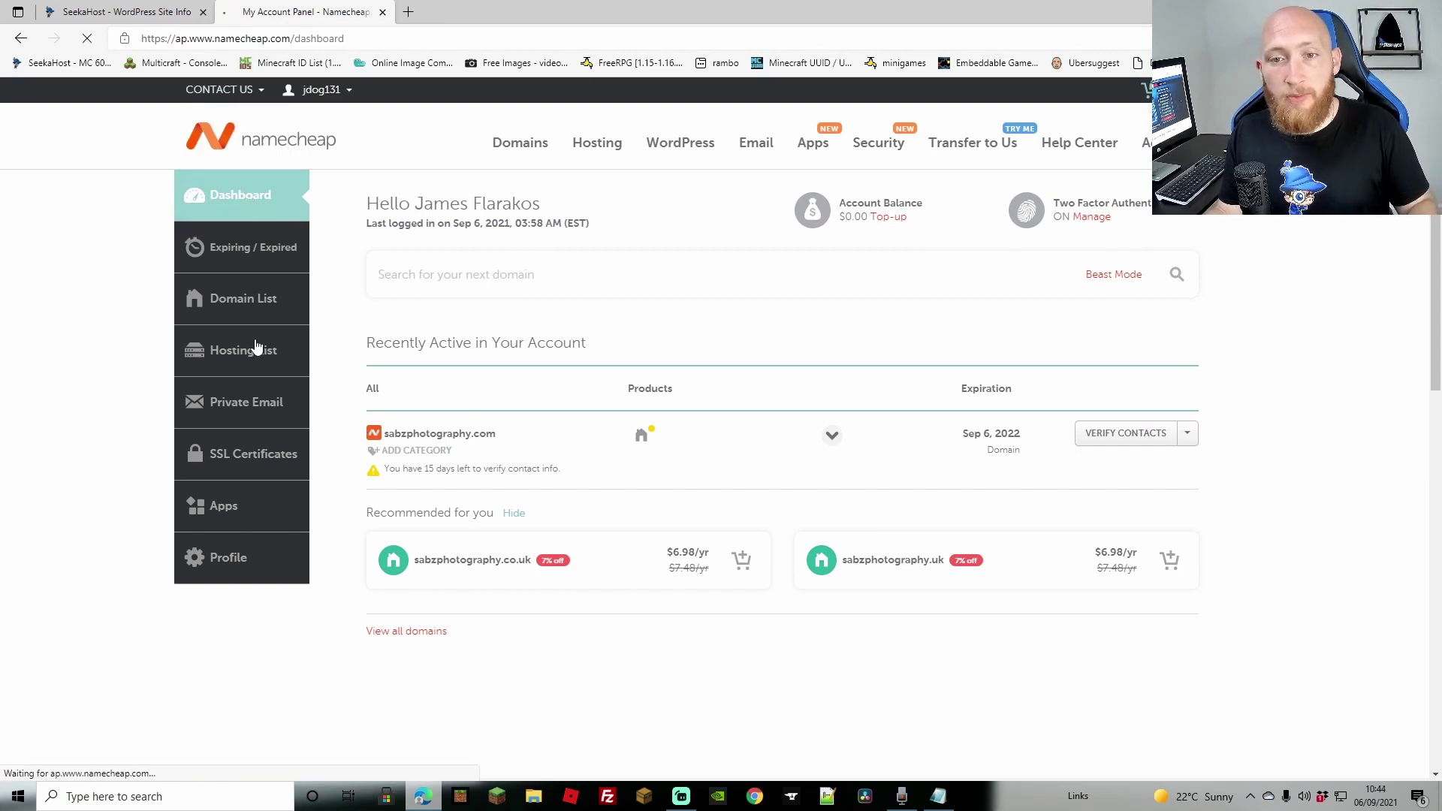
{"action": "left_click", "coordinate": [254, 301]}
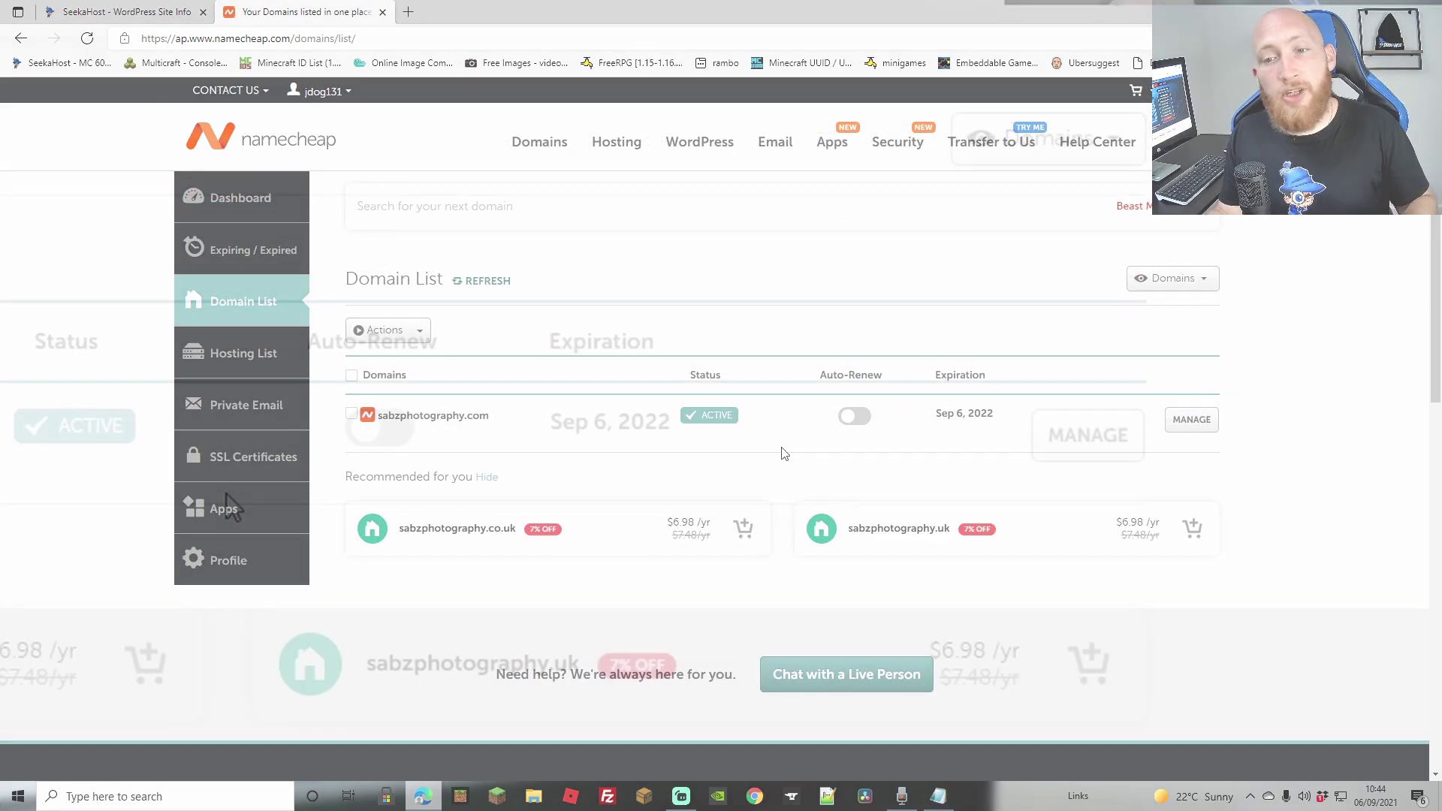
{"action": "left_click", "coordinate": [1209, 422]}
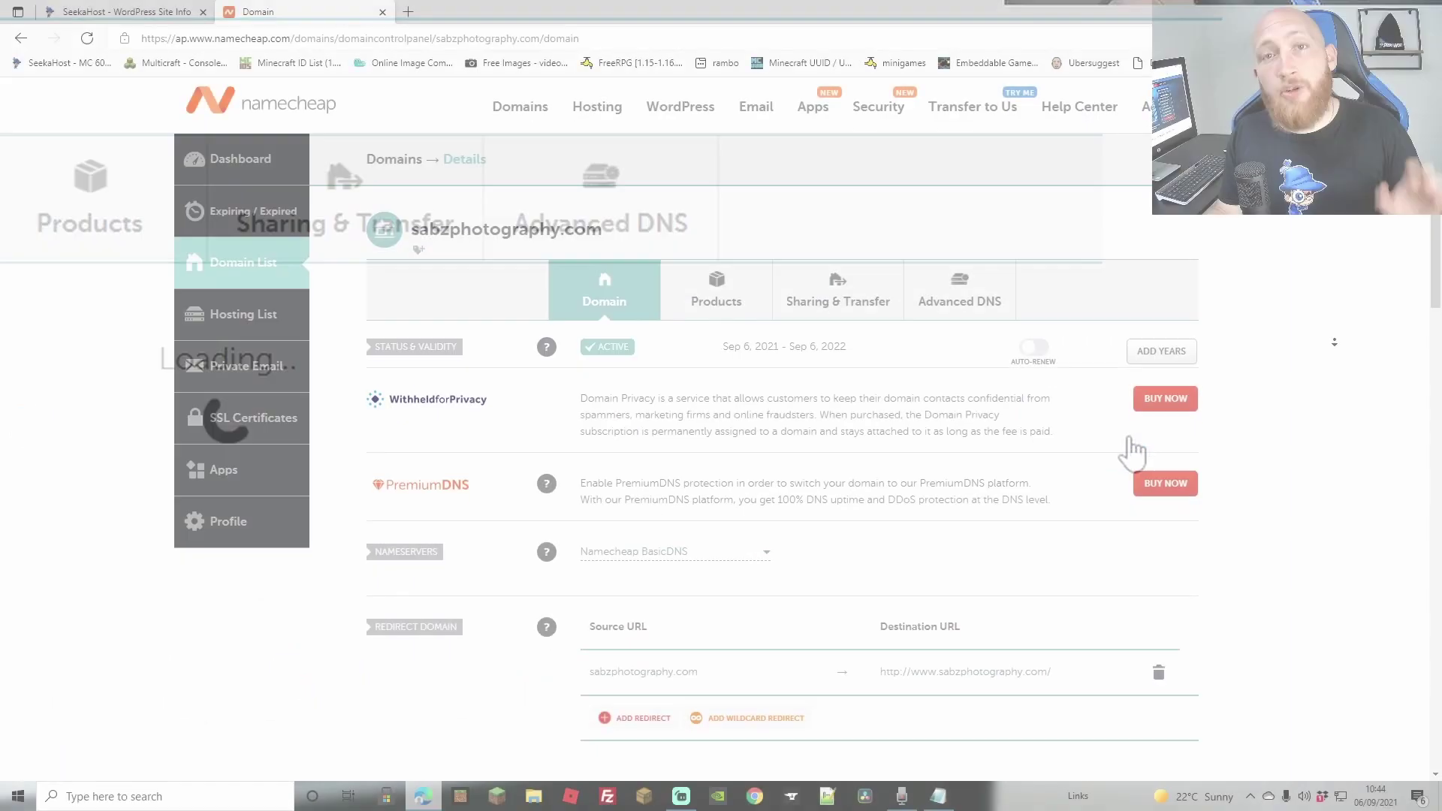
{"action": "middle_click", "coordinate": [1334, 341]}
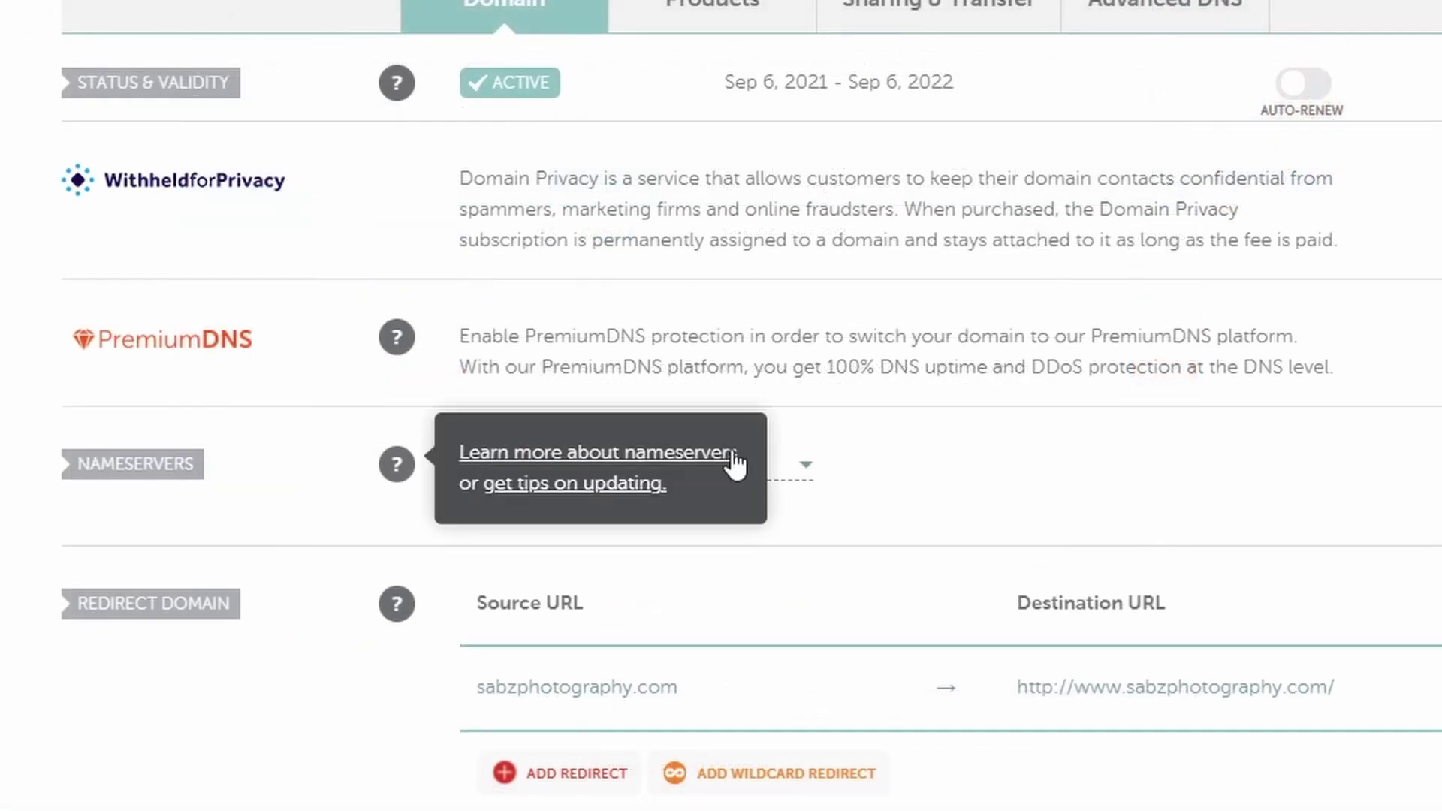
{"action": "left_click", "coordinate": [810, 471]}
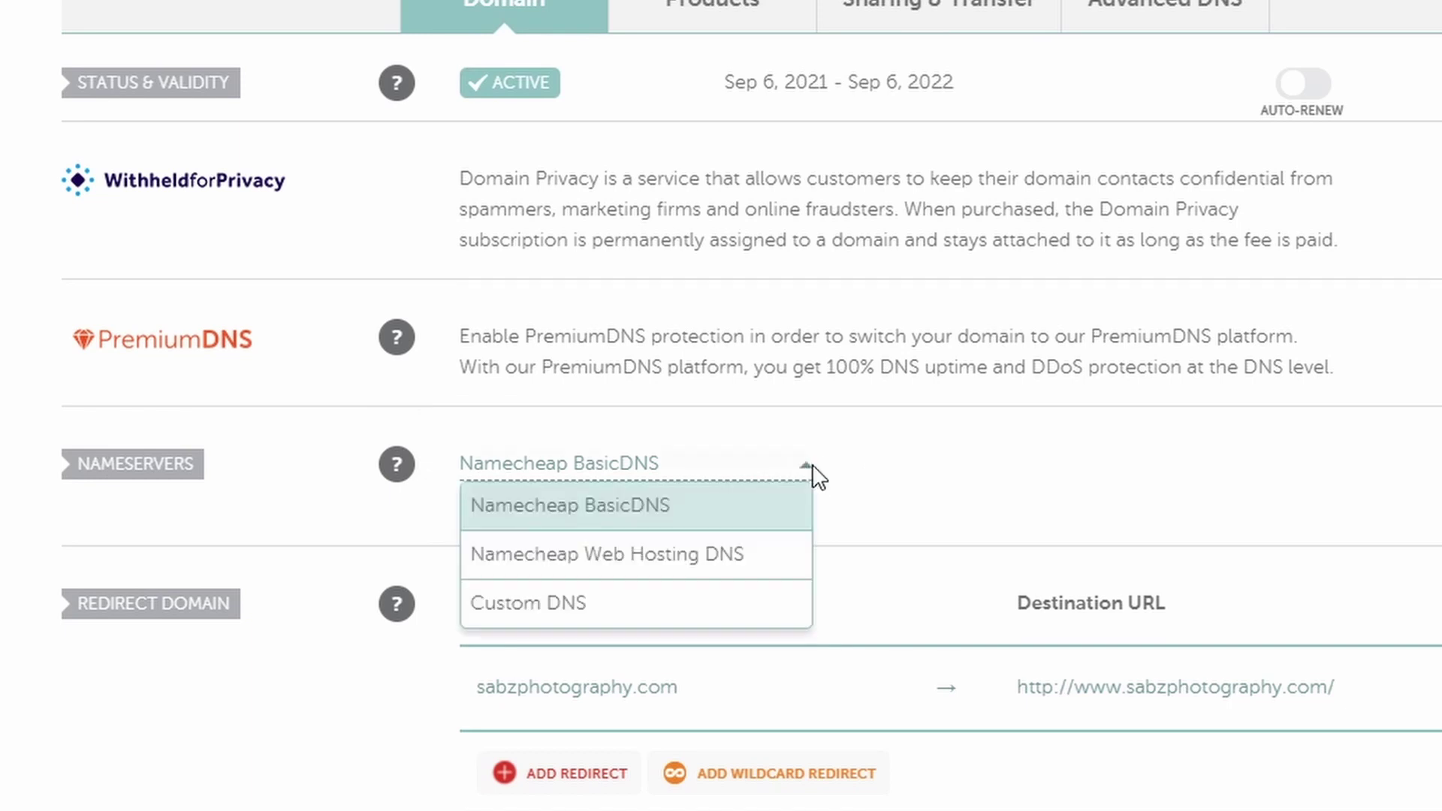
{"action": "left_click", "coordinate": [704, 605]}
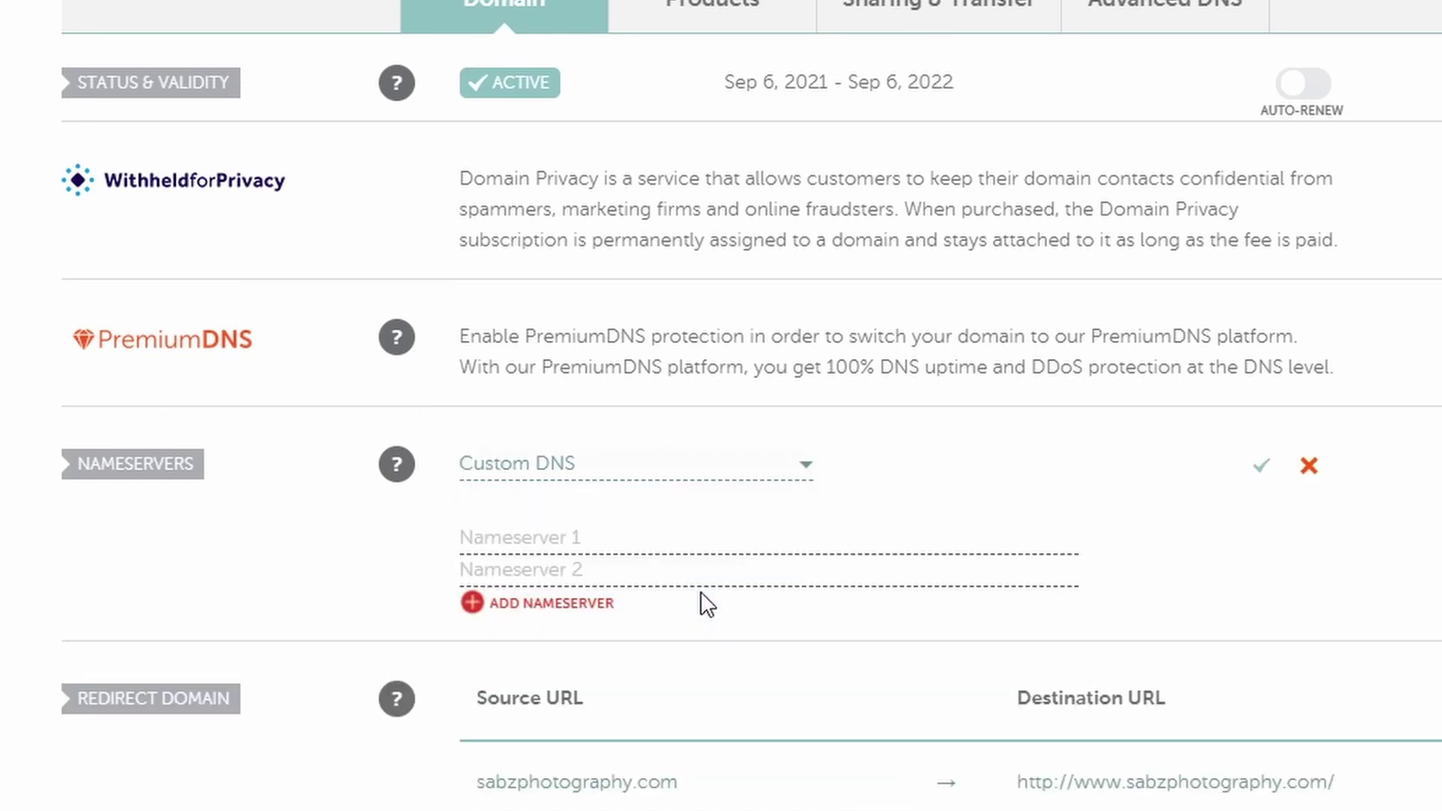
Step: Enter ns1.seekaappcontrol.com and ns2.seekaappcontrol.com as the custom nameservers, check them against SeekaHost and save them
{"action": "left_click", "coordinate": [506, 534]}
{"action": "right_click", "coordinate": [508, 536]}
{"action": "left_click", "coordinate": [590, 142]}
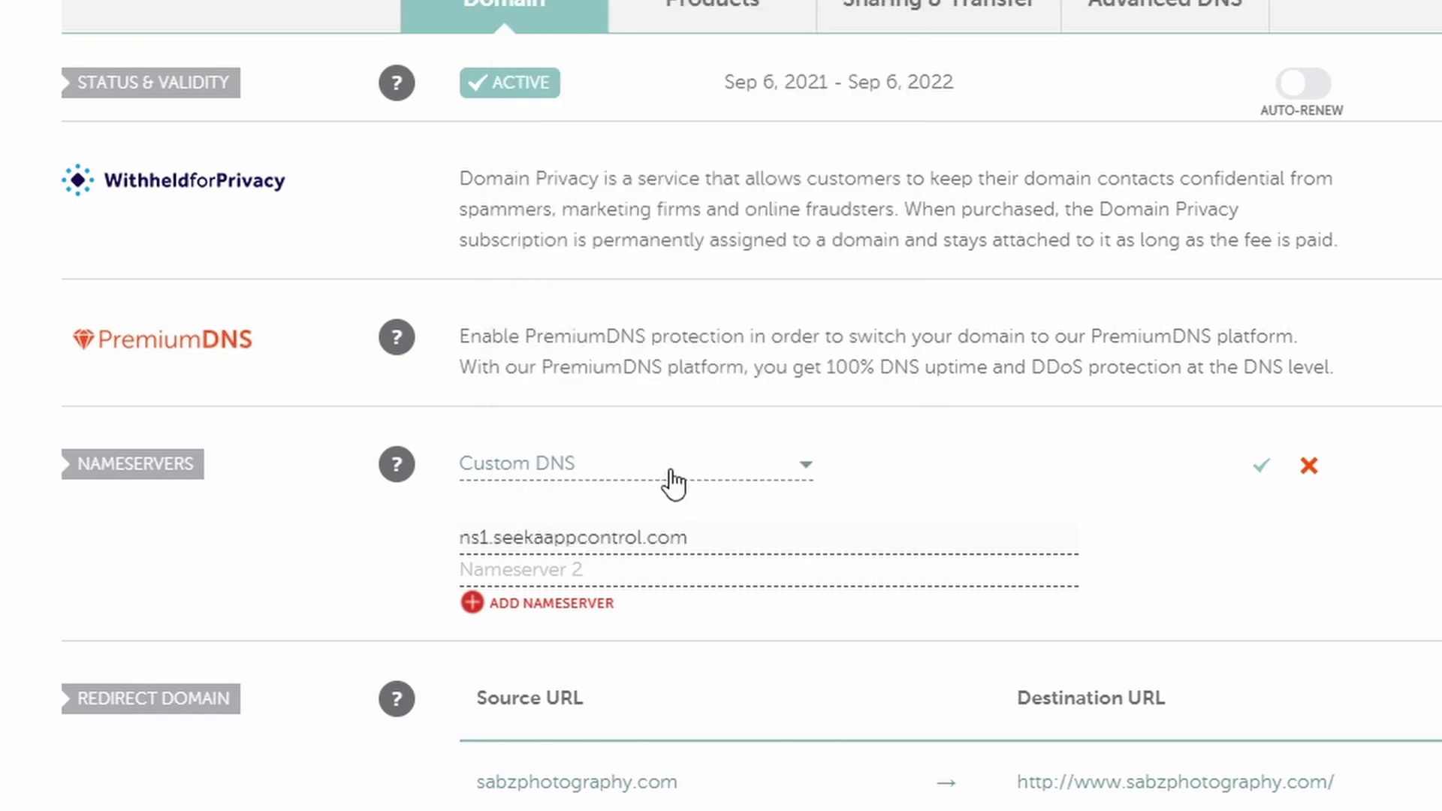
{"action": "left_click", "coordinate": [523, 569]}
{"action": "right_click", "coordinate": [524, 569]}
{"action": "left_click", "coordinate": [601, 174]}
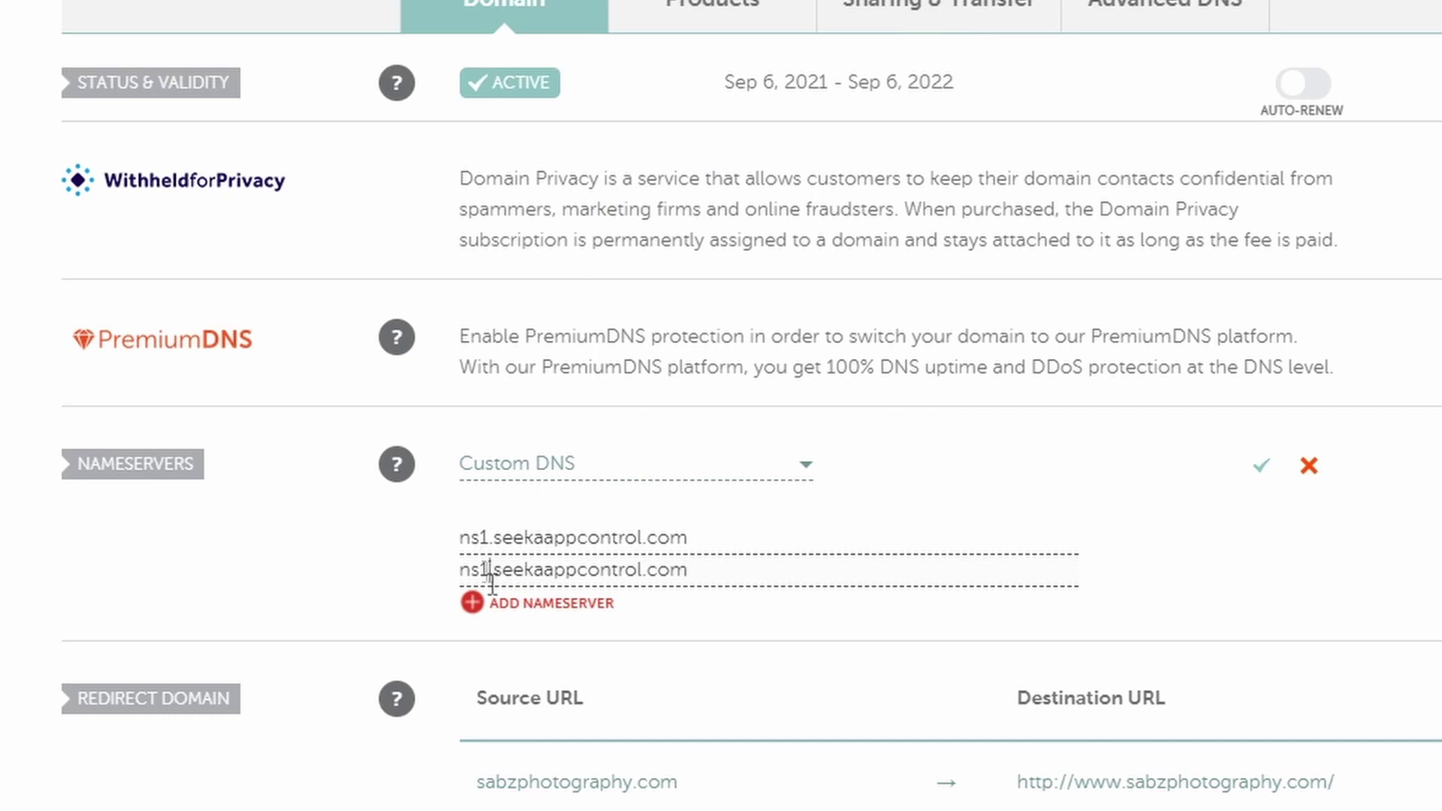
{"action": "key", "text": "BackSpace"}
{"action": "type", "text": "2"}
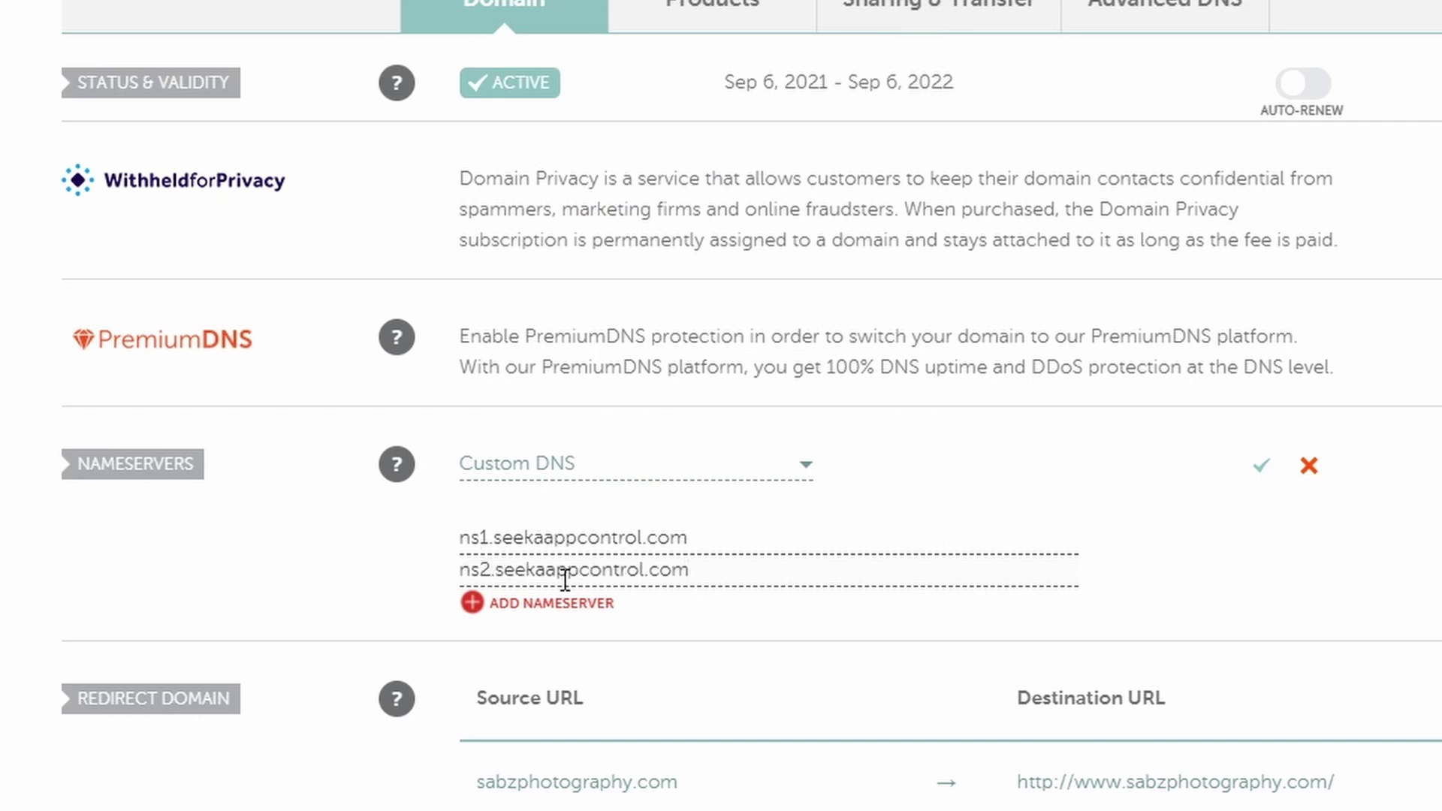
{"action": "left_click", "coordinate": [149, 6]}
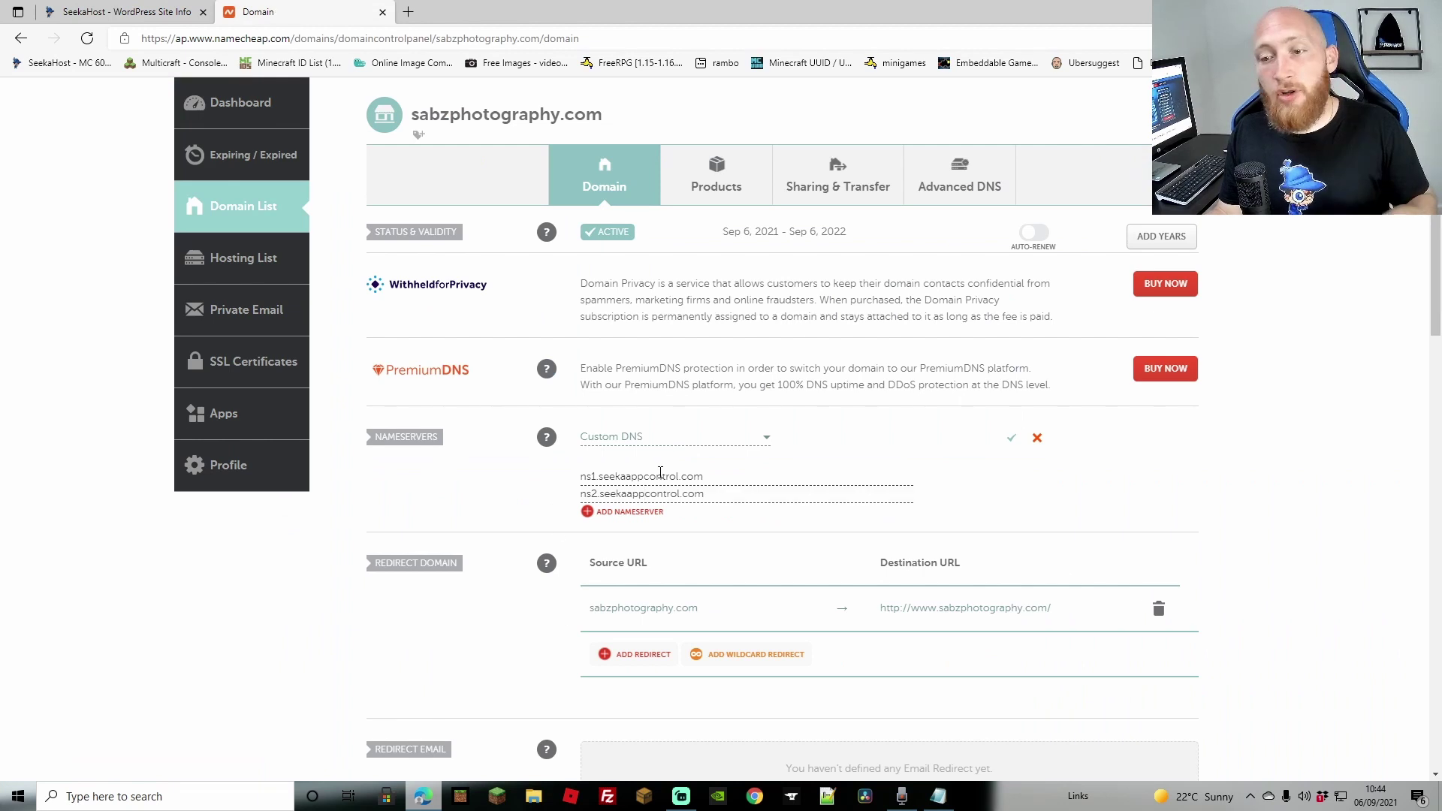
{"action": "left_click", "coordinate": [1013, 439]}
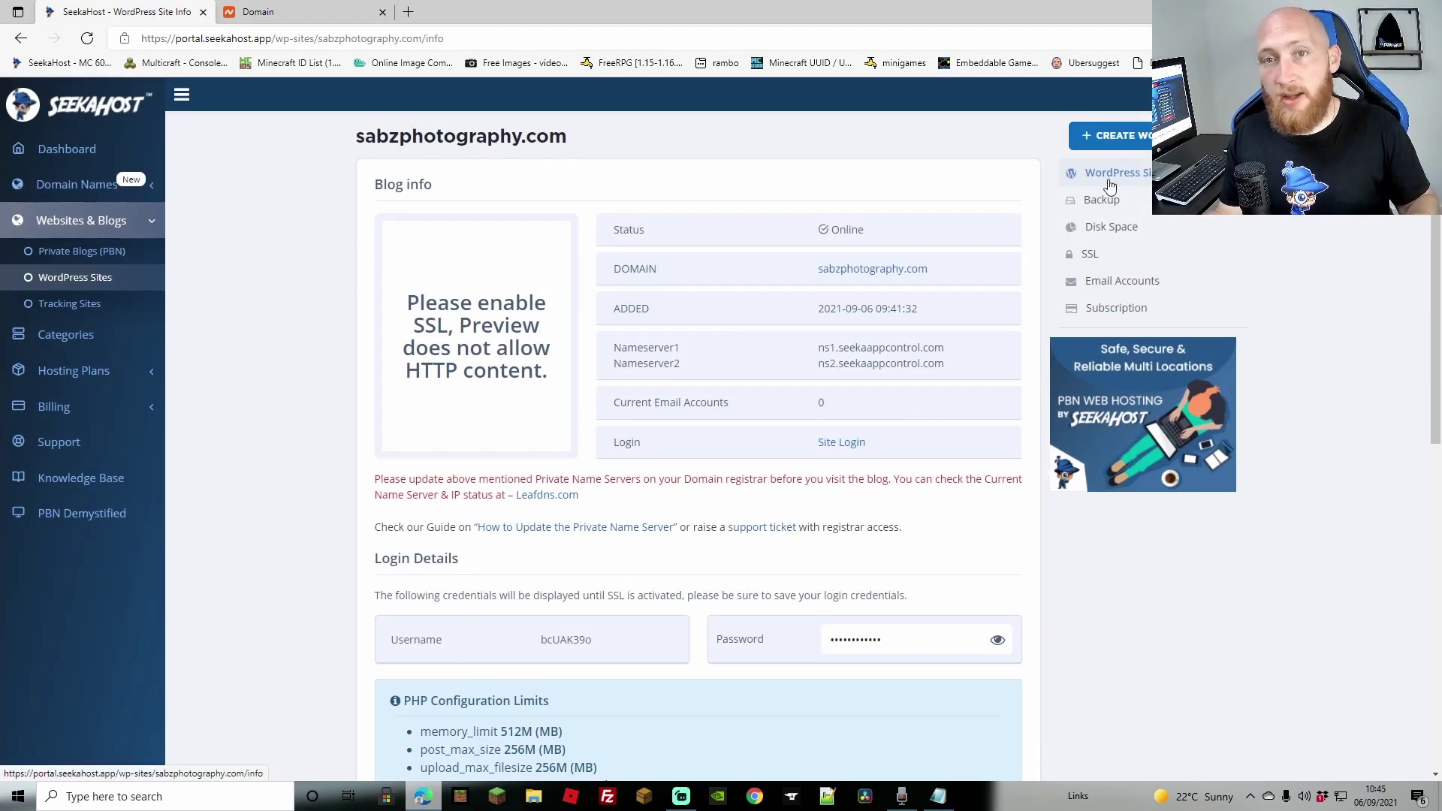
Step: Enable the SSL certificate for sabzphotography.com in SeekaHost and check the site's information and email accounts
{"action": "left_click", "coordinate": [1091, 259]}
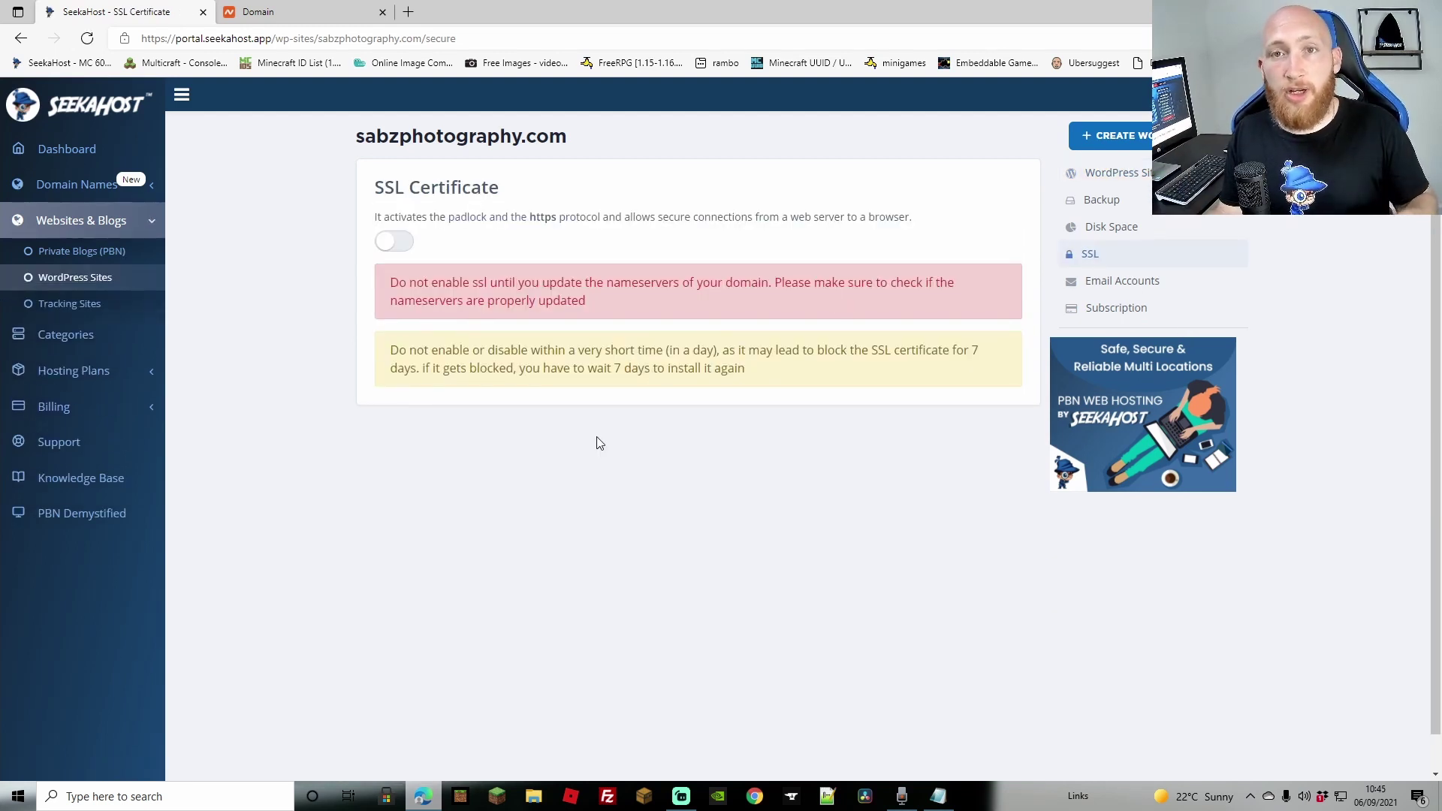
{"action": "left_click", "coordinate": [395, 247]}
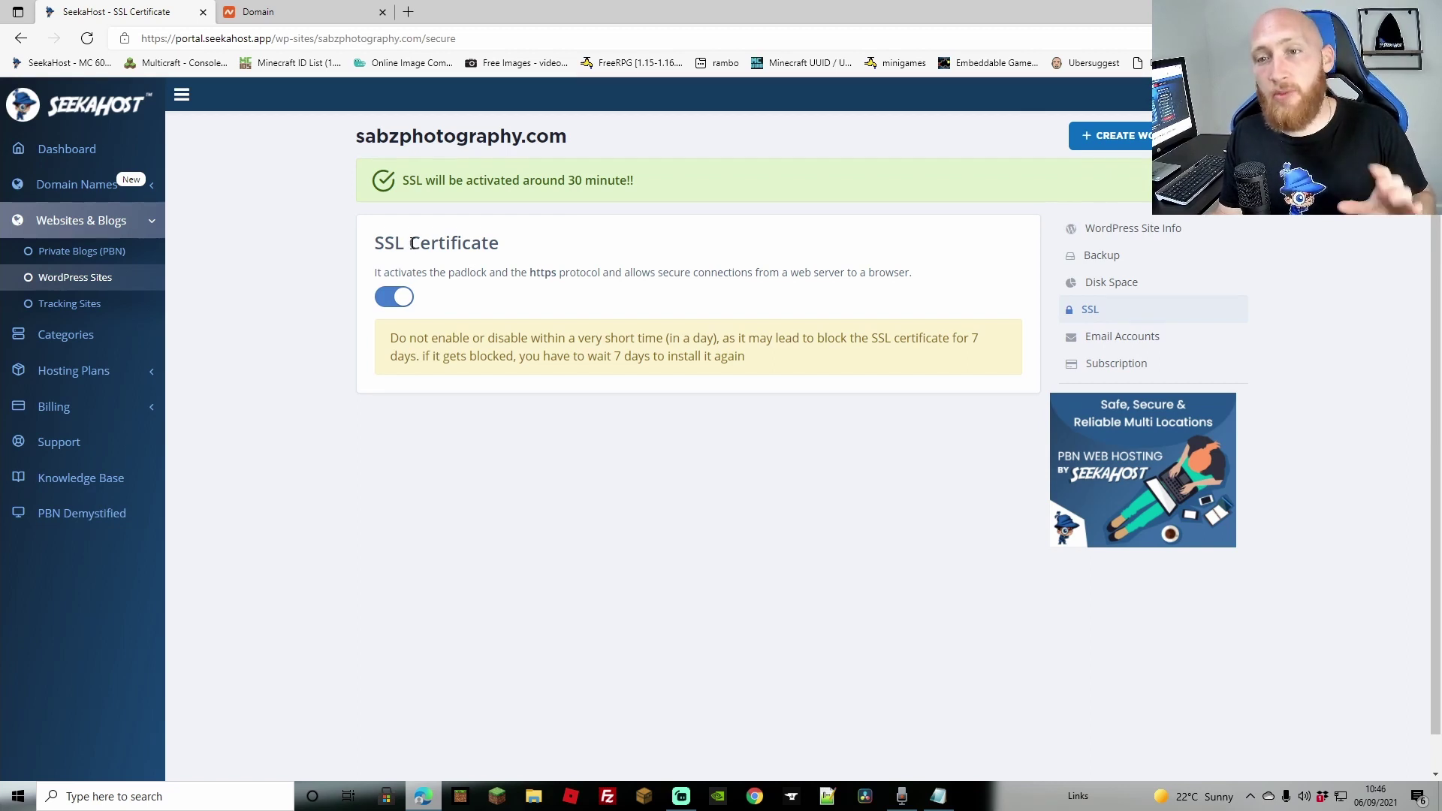
{"action": "left_click", "coordinate": [1135, 236]}
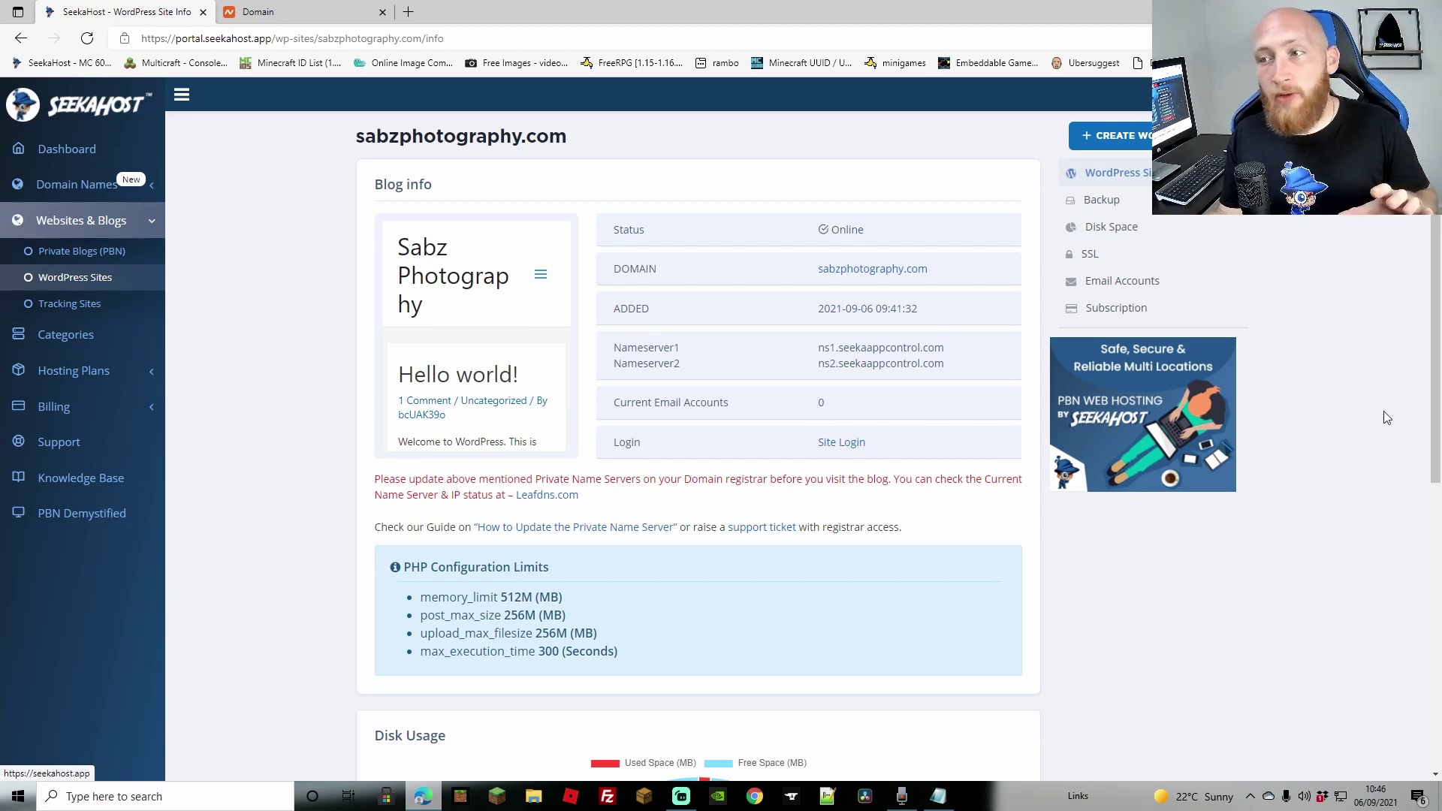
{"action": "left_click", "coordinate": [1117, 283]}
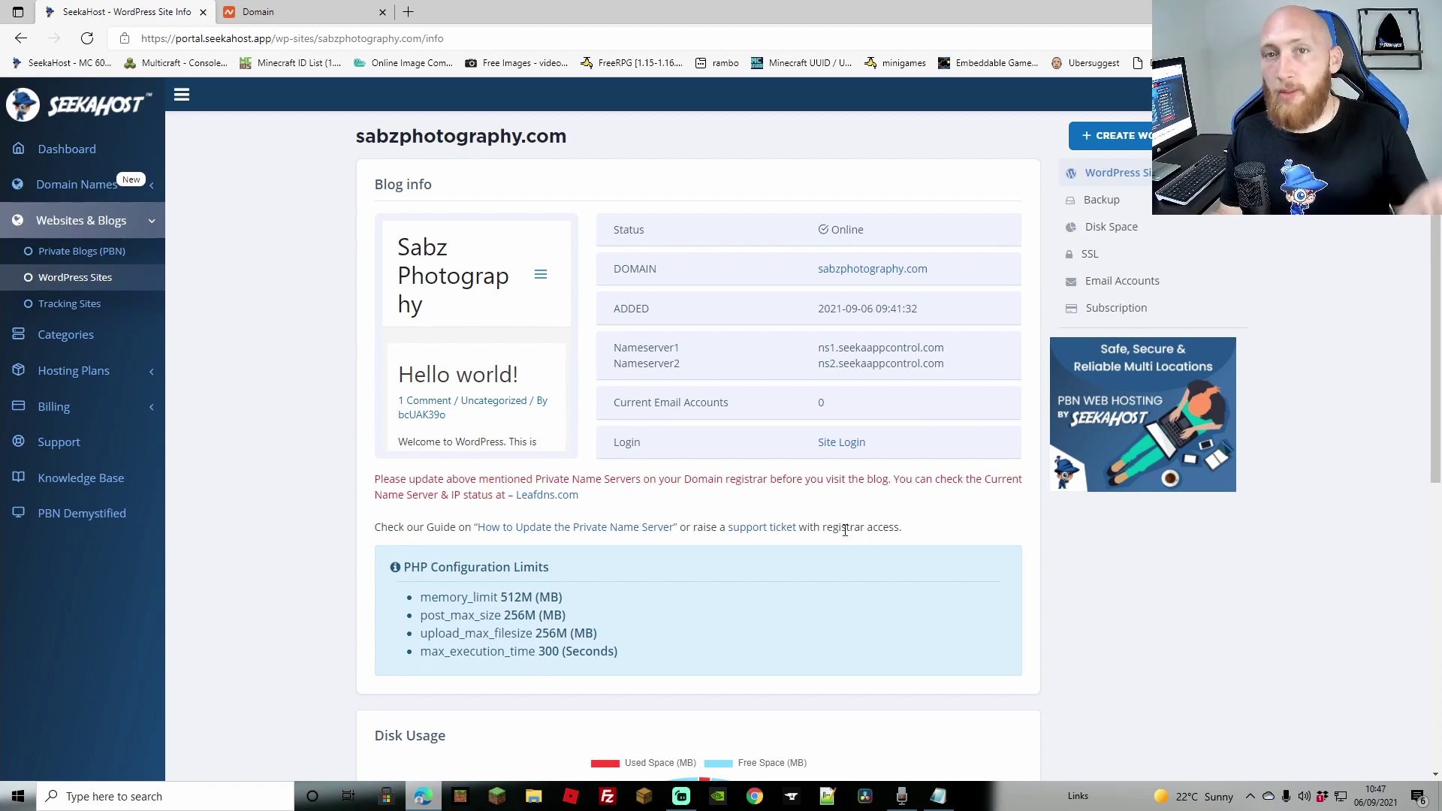
Step: Open the details of the private blog wpsupportuk.com and examine its first nameserver entry
{"action": "left_click", "coordinate": [77, 258]}
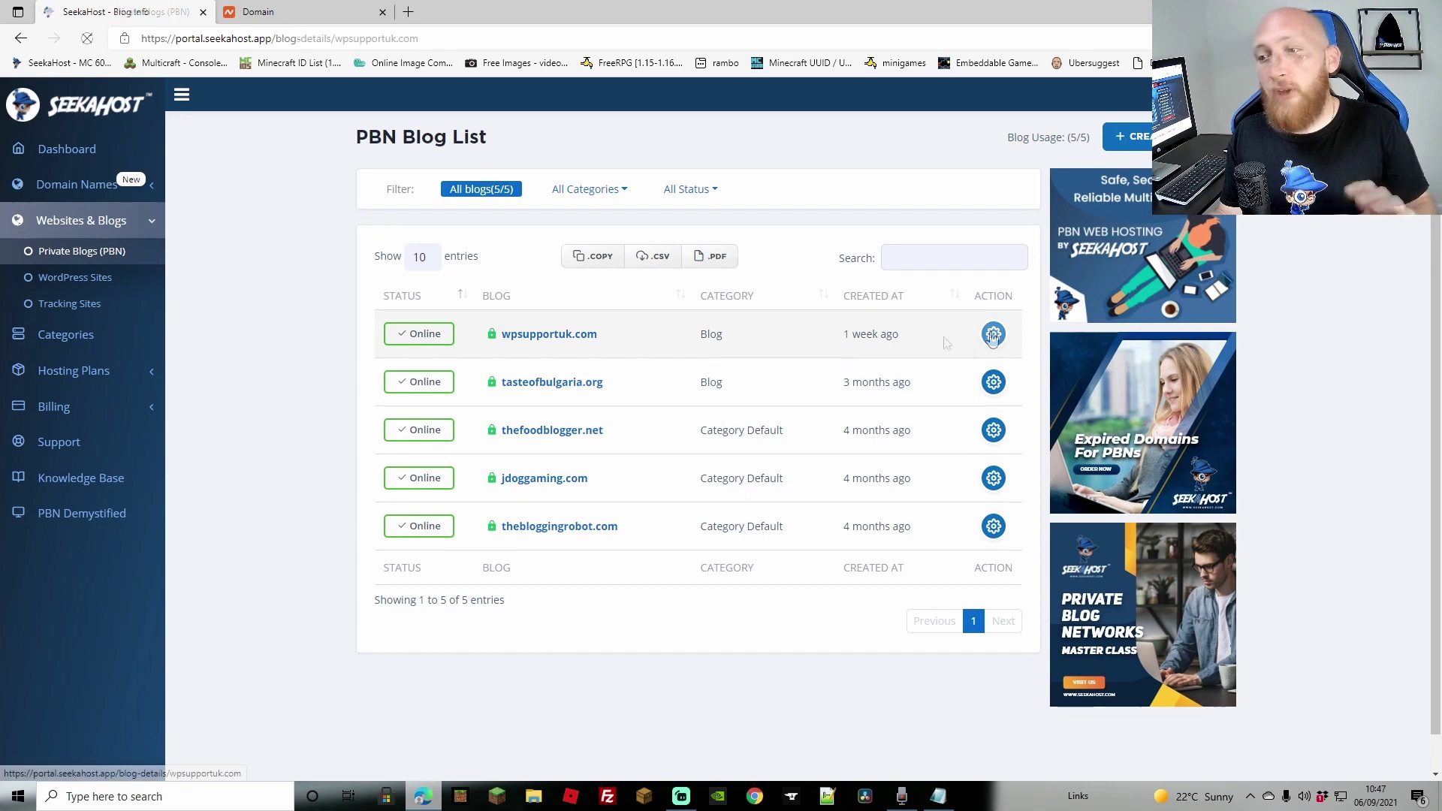
{"action": "left_click", "coordinate": [992, 334]}
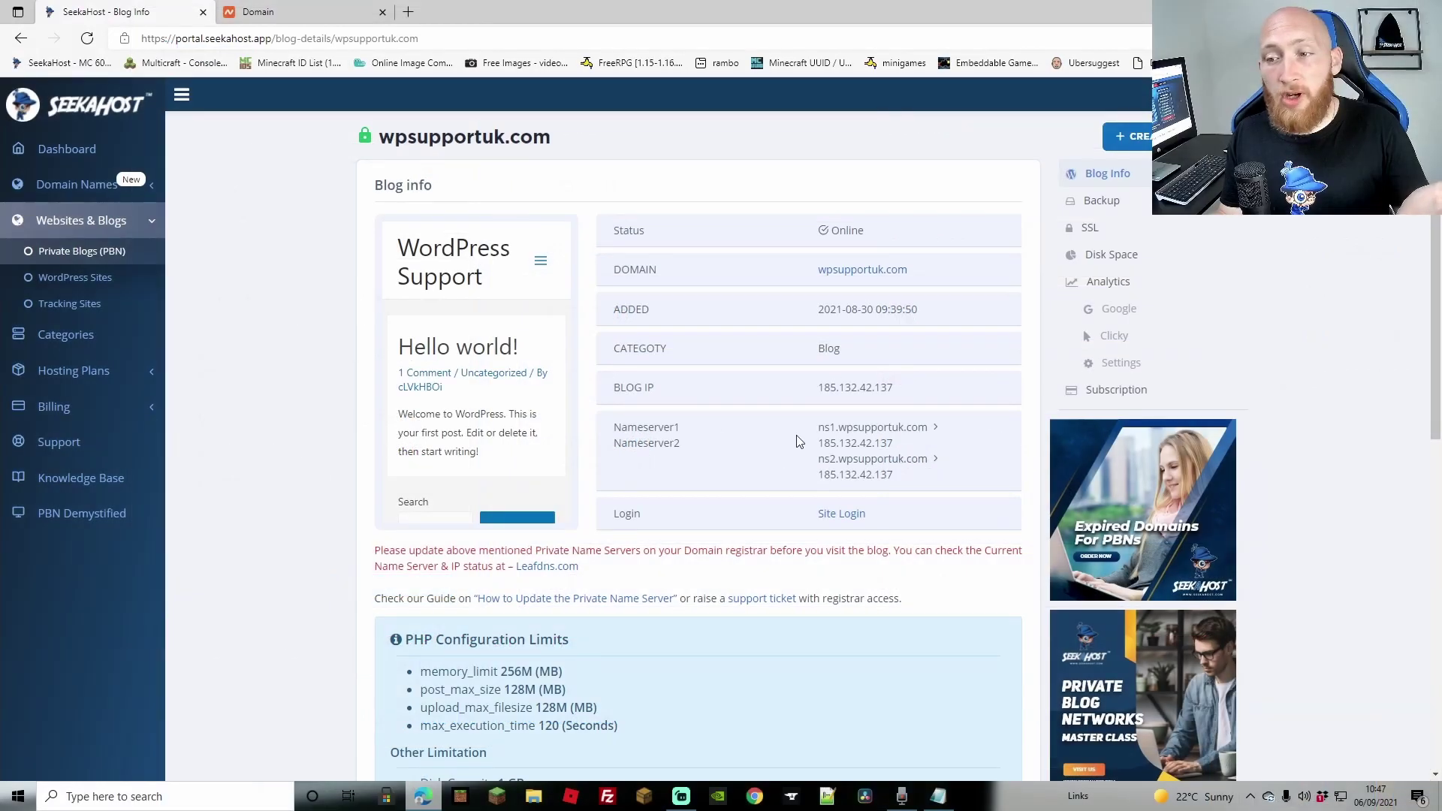
{"action": "left_click_drag", "start_coordinate": [819, 425], "coordinate": [924, 429]}
{"action": "left_click", "coordinate": [901, 449]}
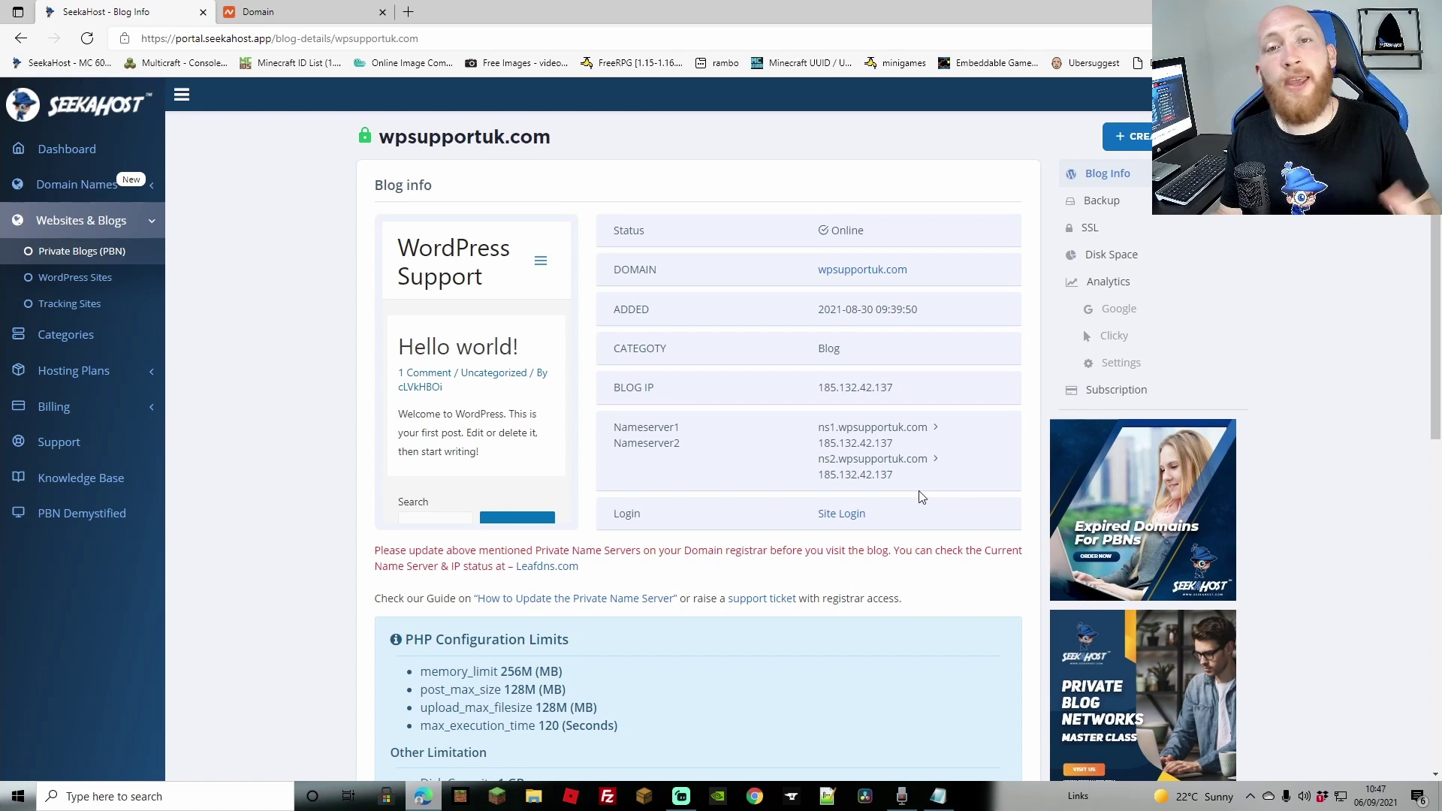
Step: Compare the two private nameservers of wpsupportuk.com with the custom DNS entries of sabzphotography.com in Namecheap
{"action": "left_click", "coordinate": [282, 12]}
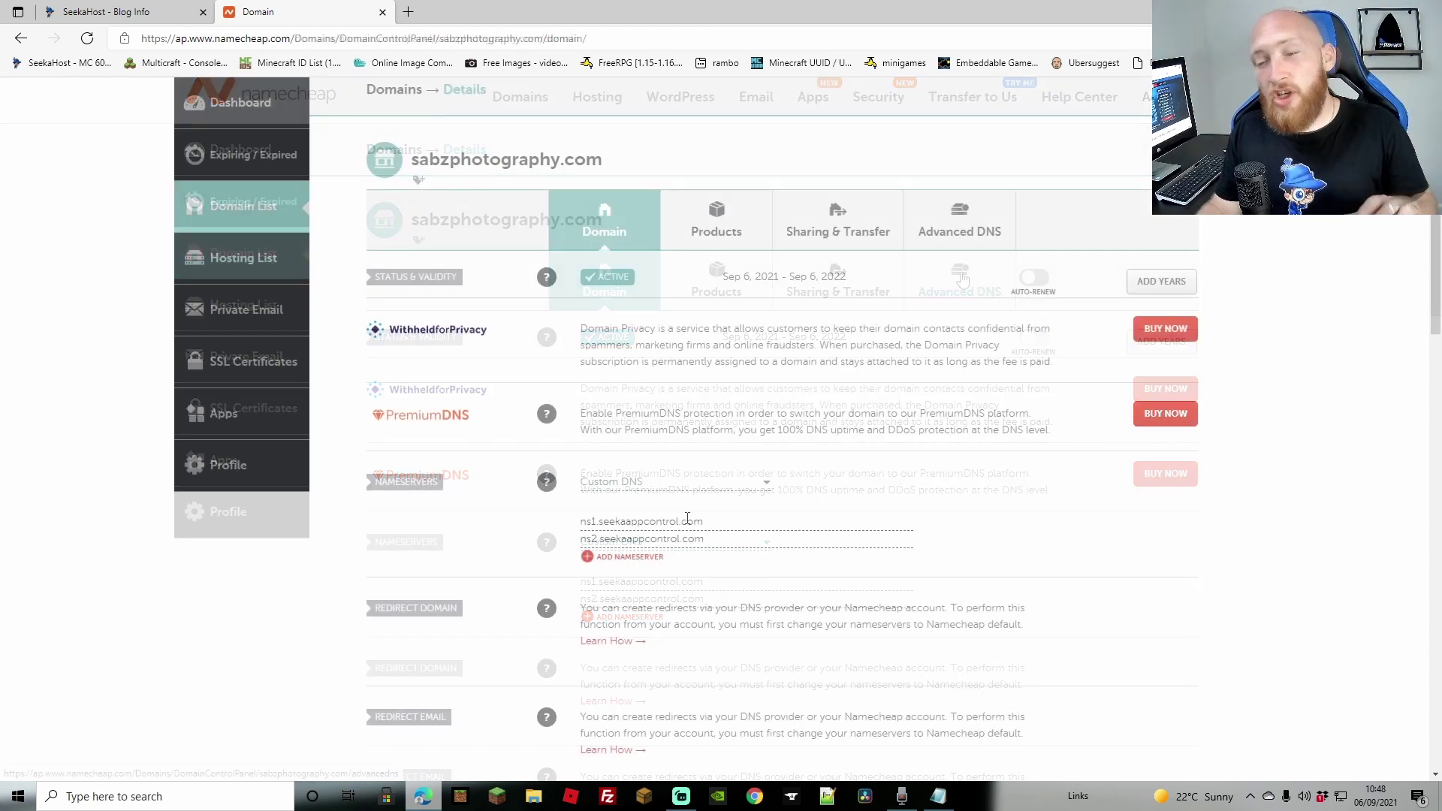
{"action": "left_click", "coordinate": [181, 14]}
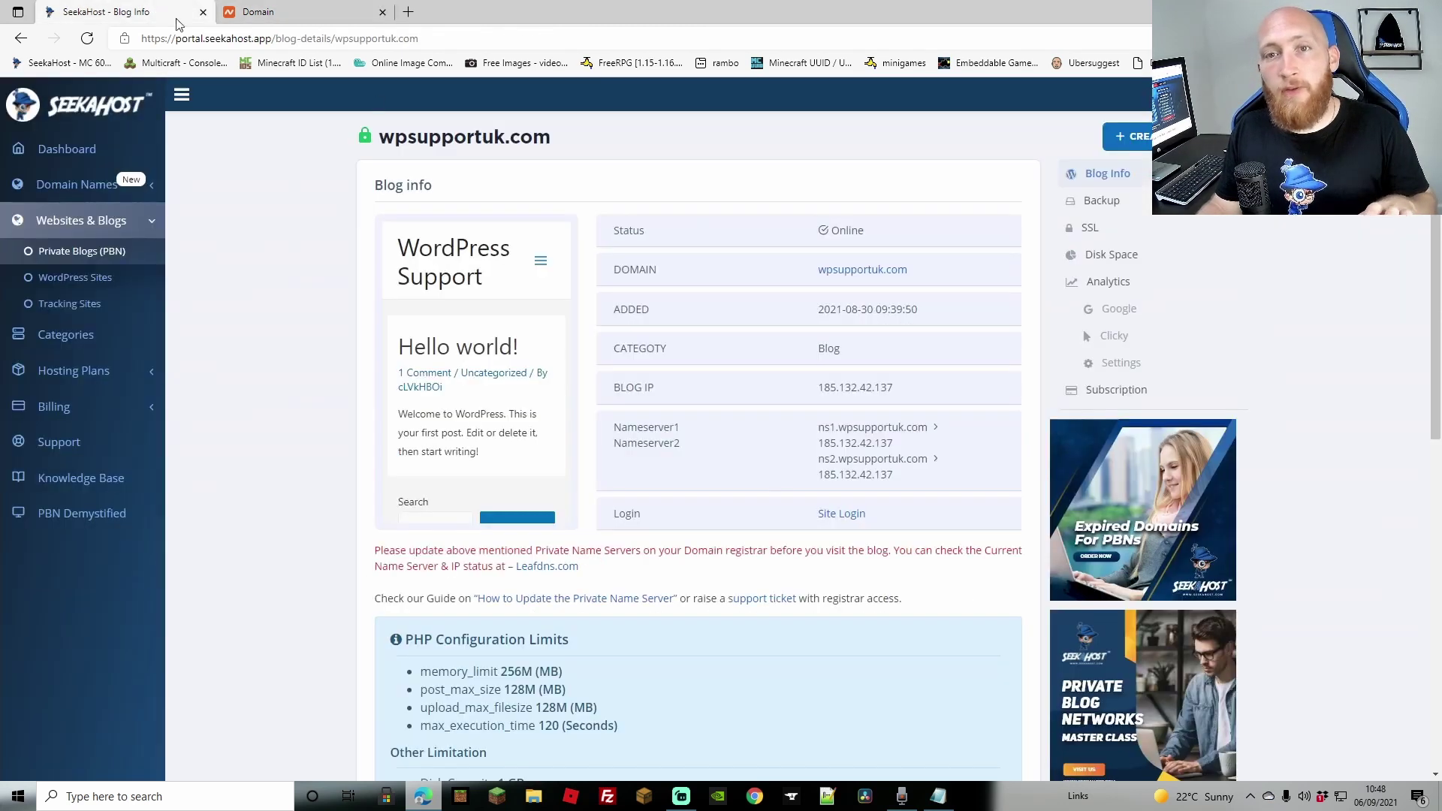
{"action": "left_click_drag", "start_coordinate": [821, 430], "coordinate": [925, 430]}
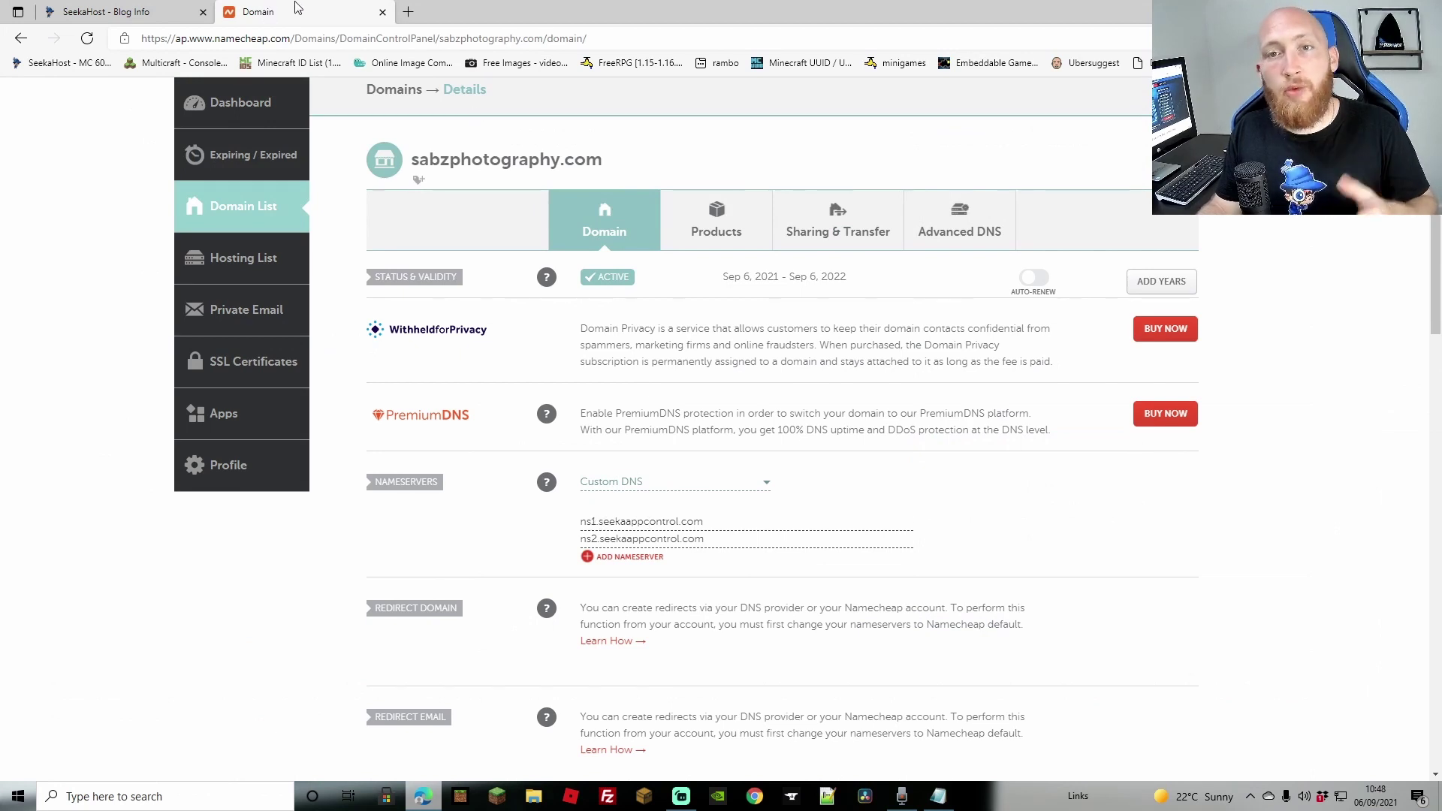
{"action": "left_click", "coordinate": [142, 11]}
{"action": "left_click", "coordinate": [837, 465]}
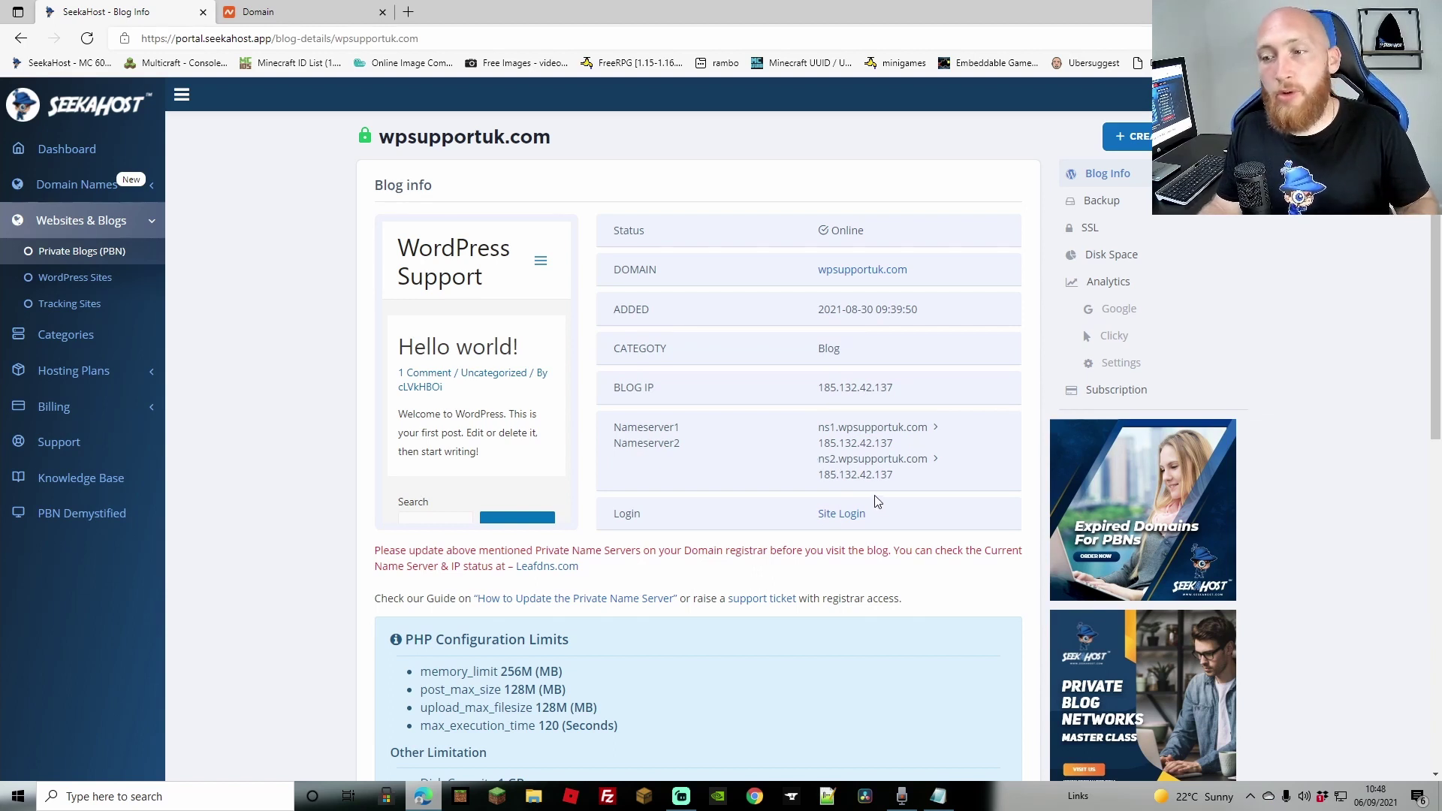
{"action": "left_click_drag", "start_coordinate": [819, 458], "coordinate": [935, 459]}
Step: Open the advanced DNS settings of sabzphotography.com in Namecheap and examine the personal DNS server section
{"action": "left_click", "coordinate": [259, 11]}
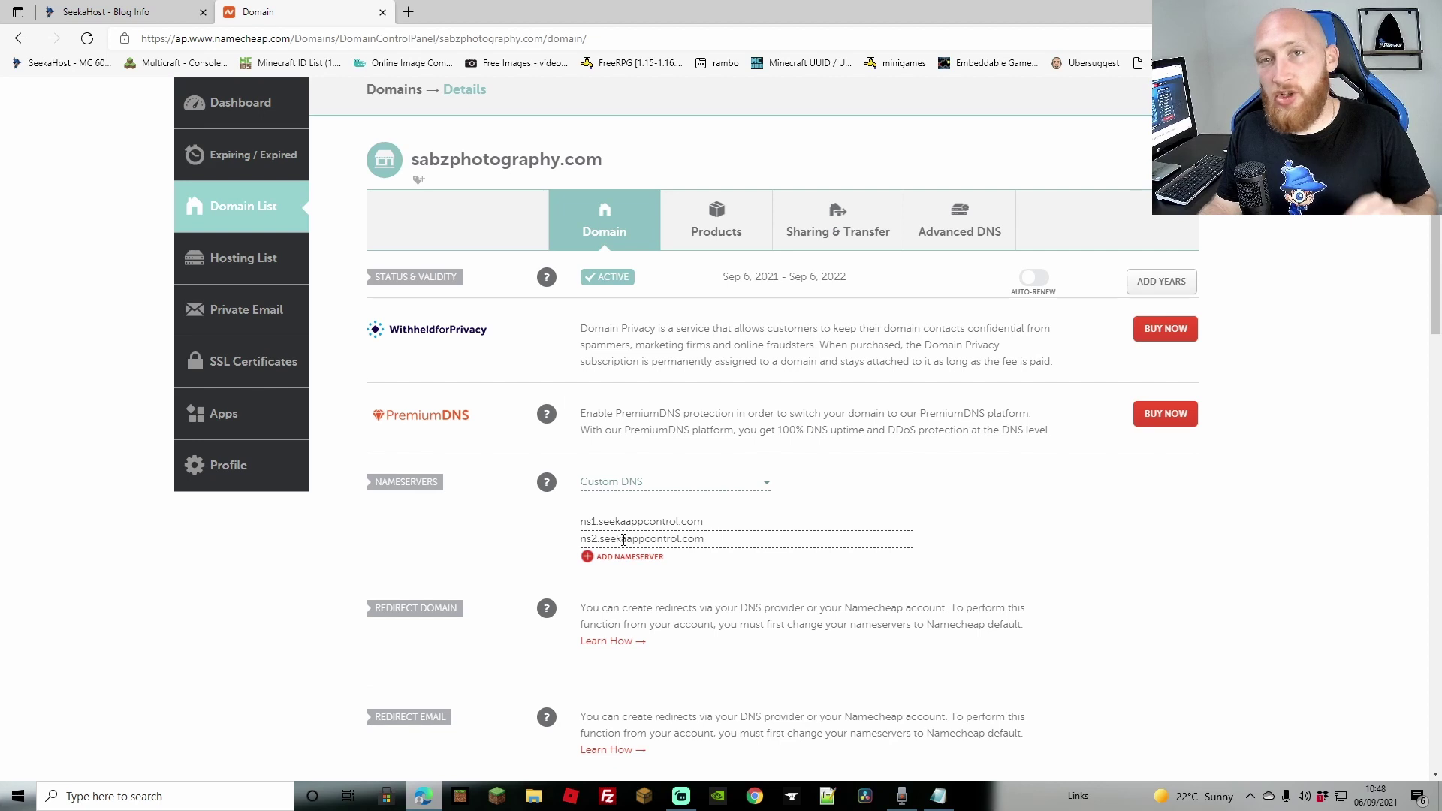
{"action": "left_click", "coordinate": [952, 227]}
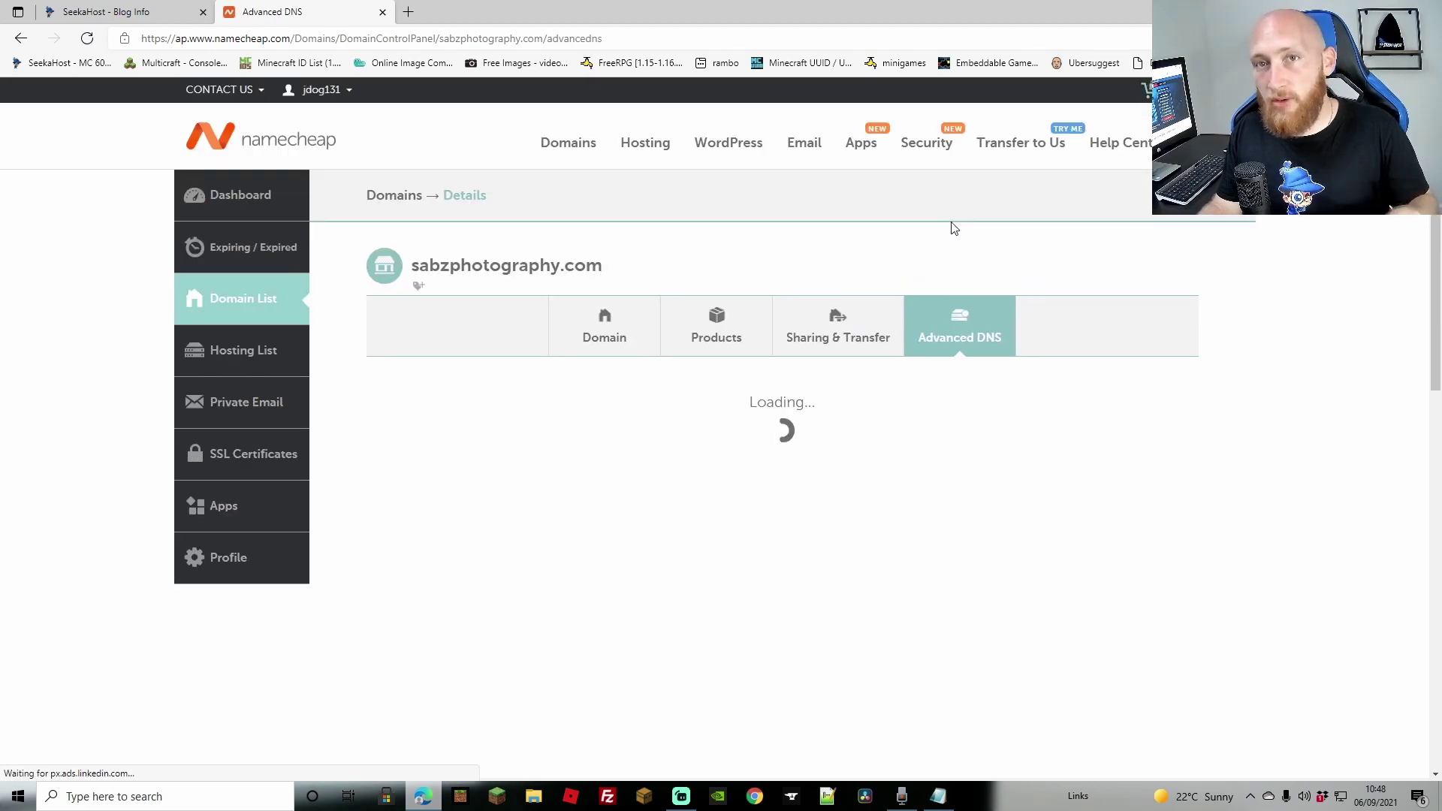
{"action": "scroll", "coordinate": [802, 481], "scroll_direction": "down", "scroll_amount": 3}
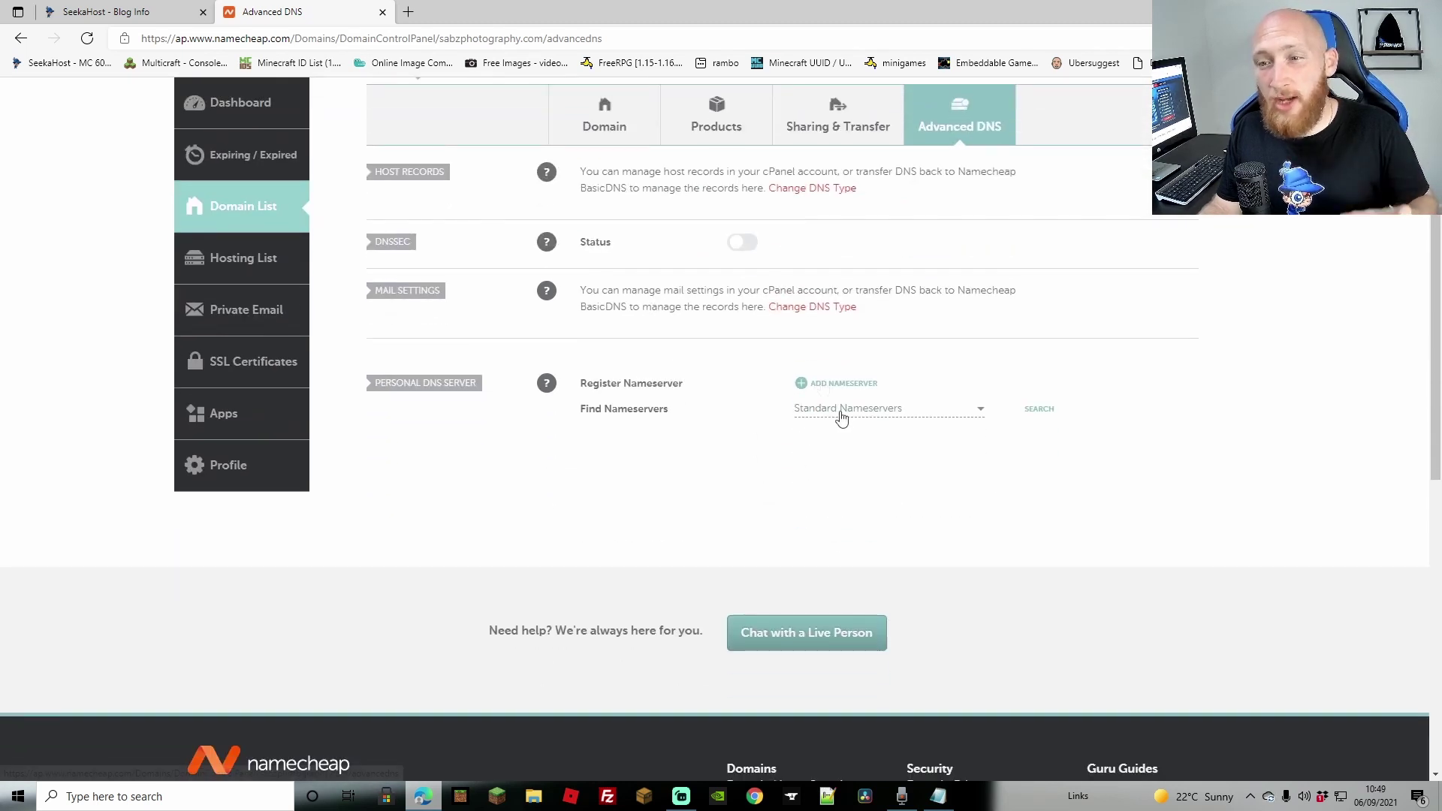
{"action": "scroll", "coordinate": [899, 338], "scroll_direction": "up", "scroll_amount": 3}
{"action": "scroll", "coordinate": [895, 348], "scroll_direction": "down", "scroll_amount": 3}
{"action": "scroll", "coordinate": [844, 360], "scroll_direction": "up", "scroll_amount": 3}
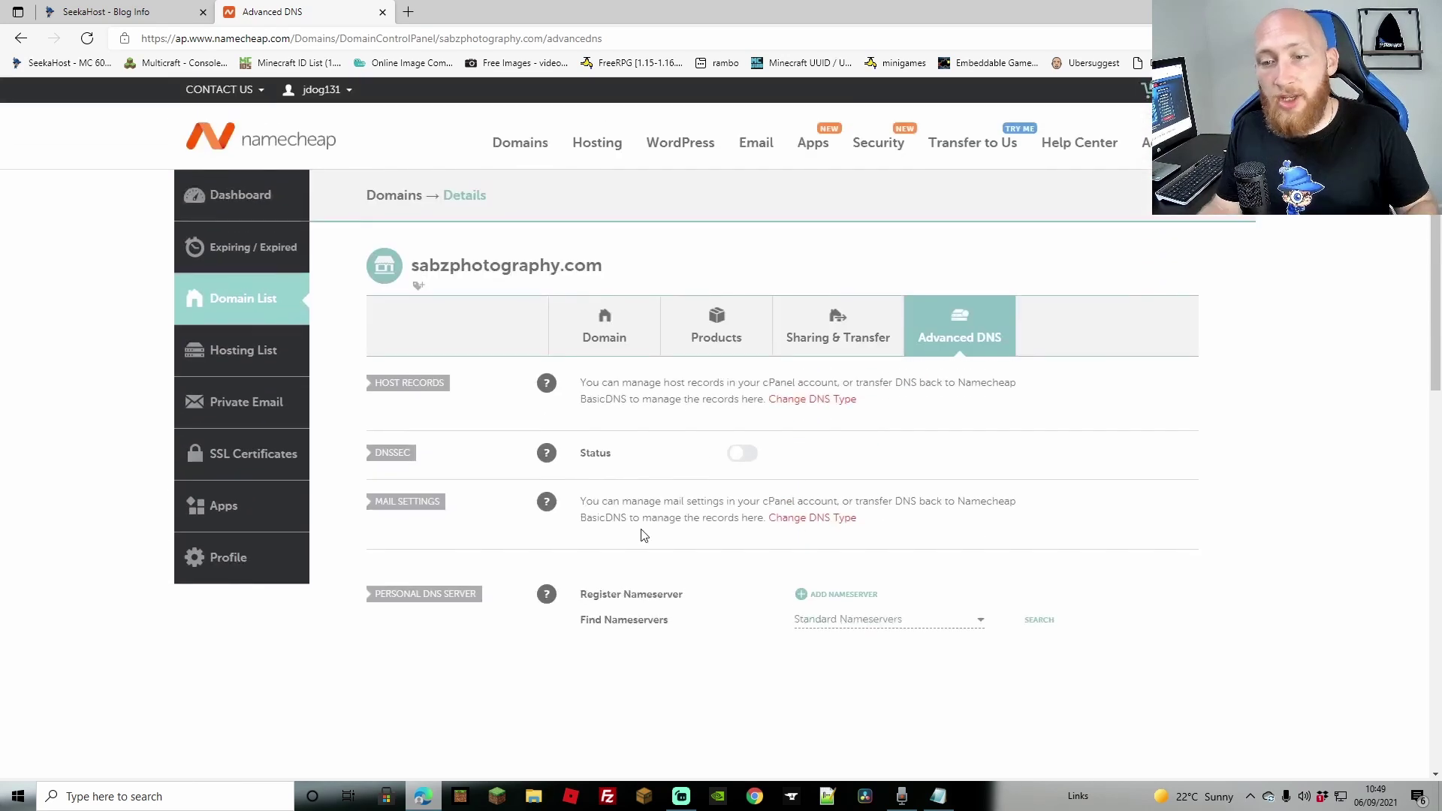
{"action": "scroll", "coordinate": [571, 526], "scroll_direction": "down", "scroll_amount": 2}
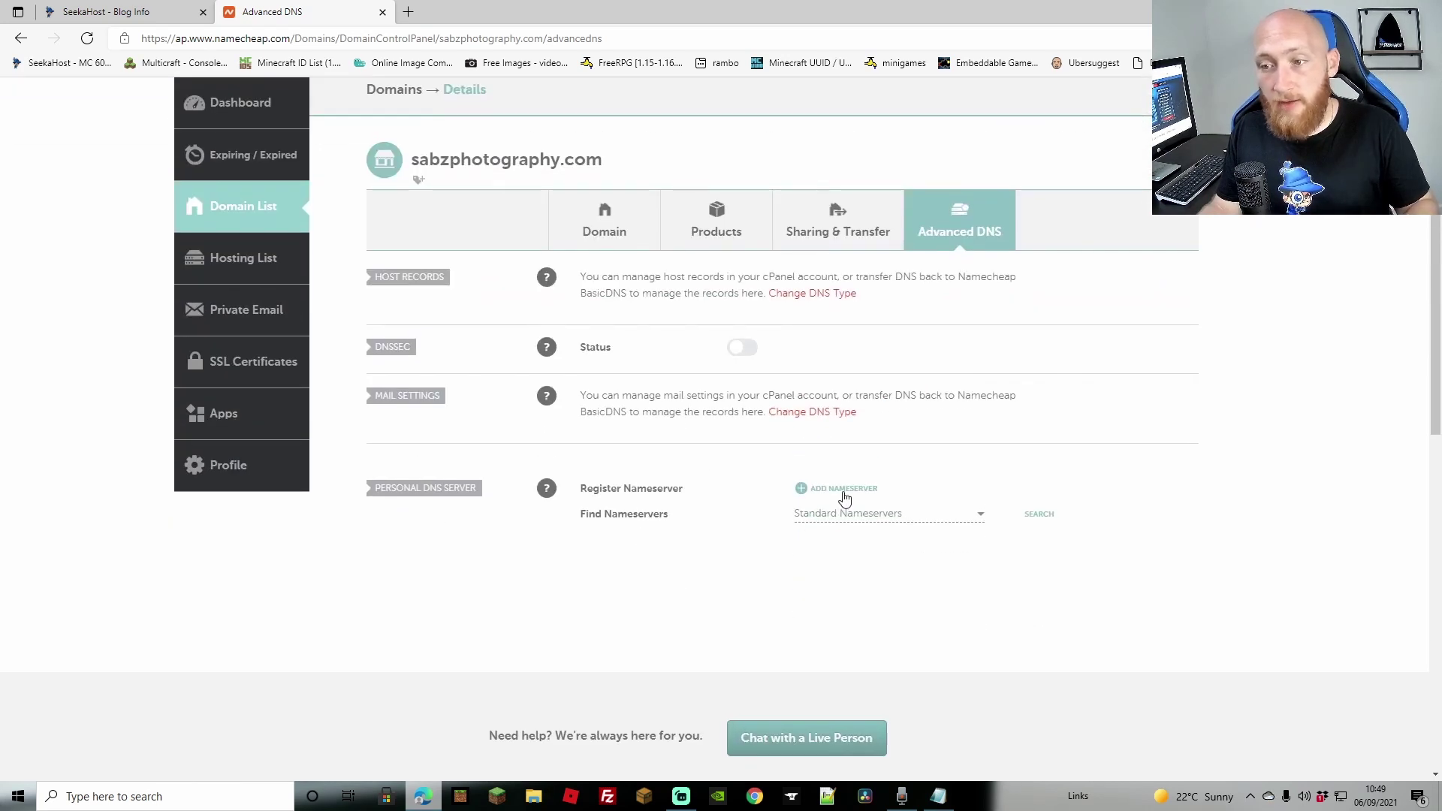
Step: Register ns1 as a personal nameserver with the IP address 185.132.42.137 copied from the wpsupportuk.com blog info in SeekaHost
{"action": "left_click", "coordinate": [801, 488]}
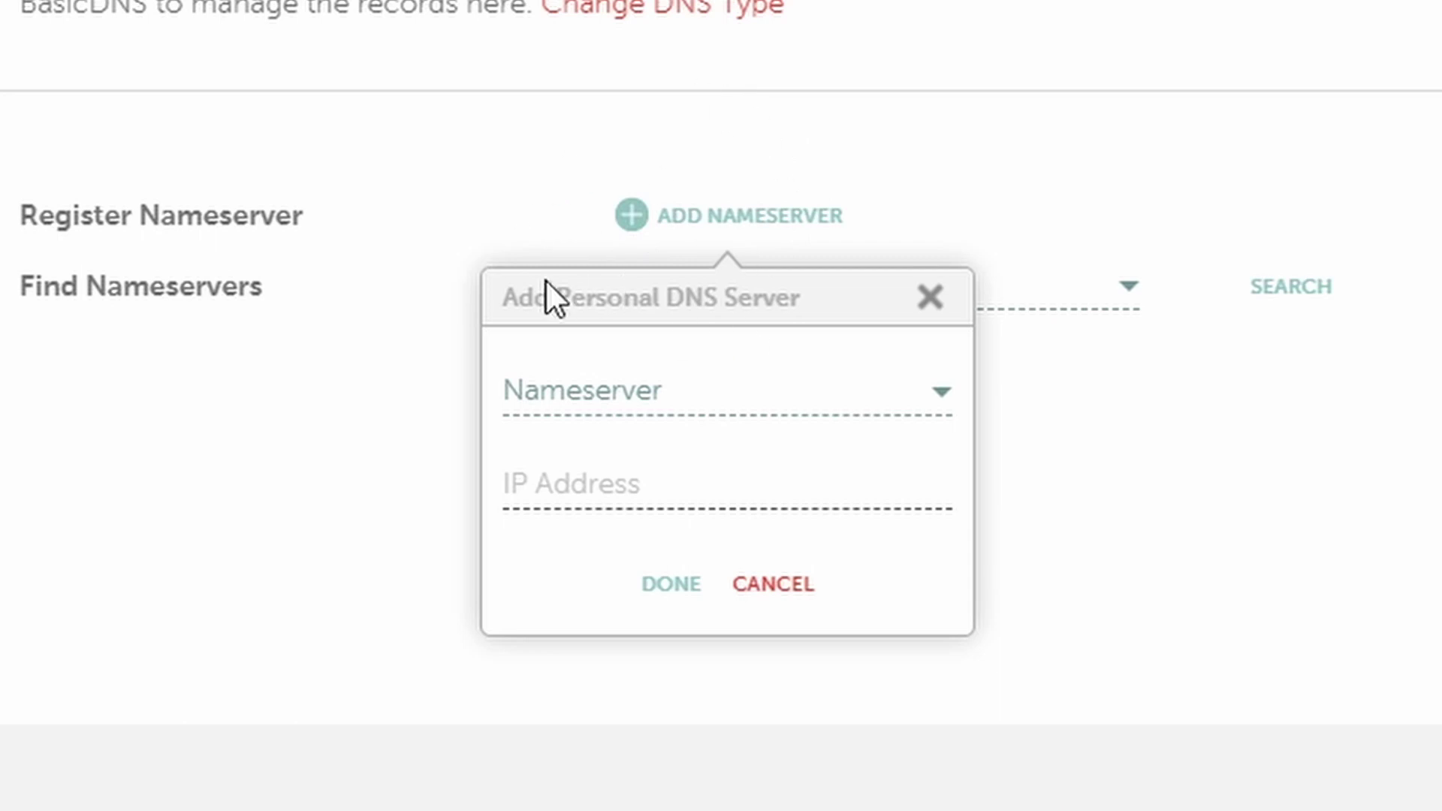
{"action": "left_click", "coordinate": [654, 396]}
{"action": "left_click", "coordinate": [565, 547]}
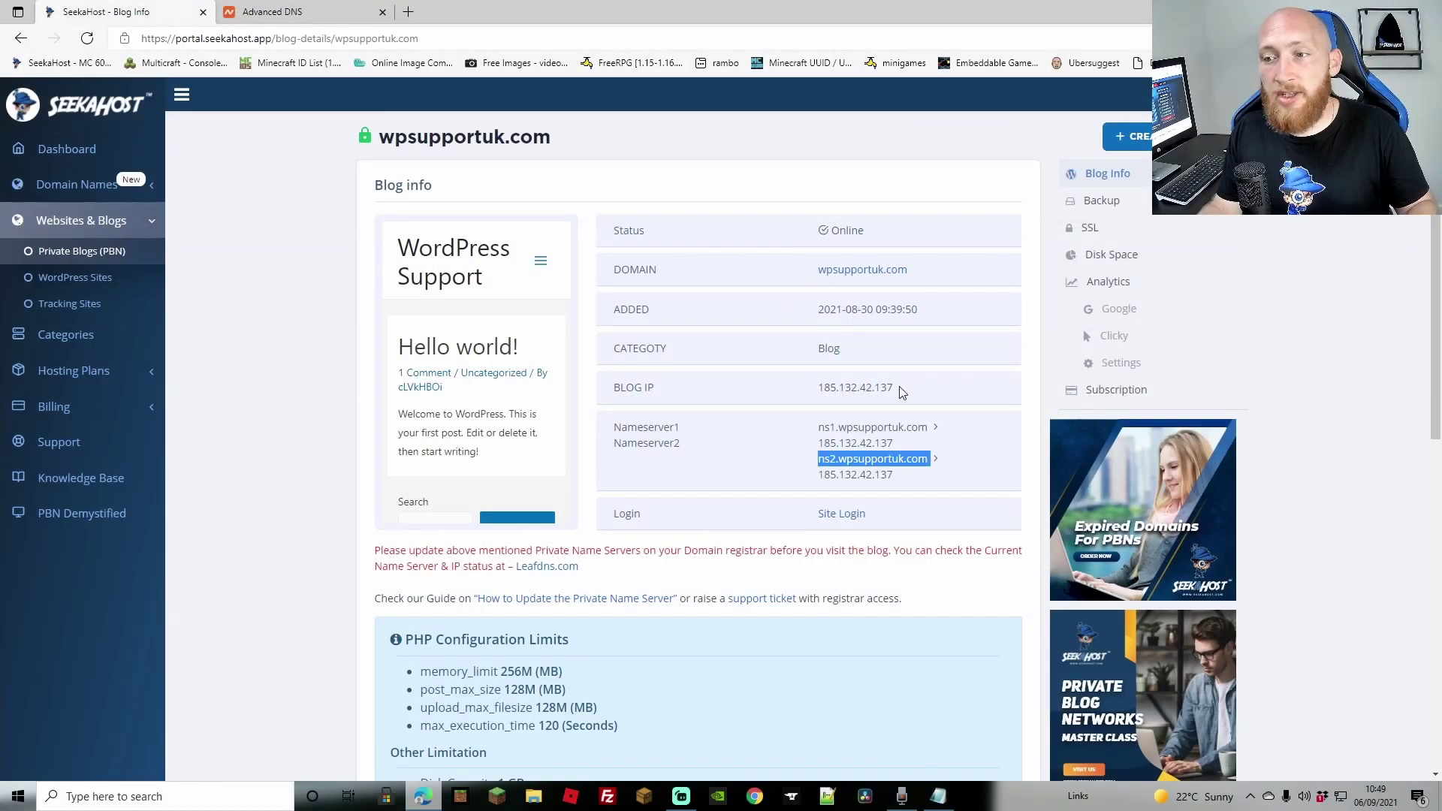
{"action": "left_click_drag", "start_coordinate": [895, 388], "coordinate": [819, 389]}
{"action": "right_click", "coordinate": [839, 402]}
{"action": "left_click", "coordinate": [871, 417]}
{"action": "left_click", "coordinate": [301, 11]}
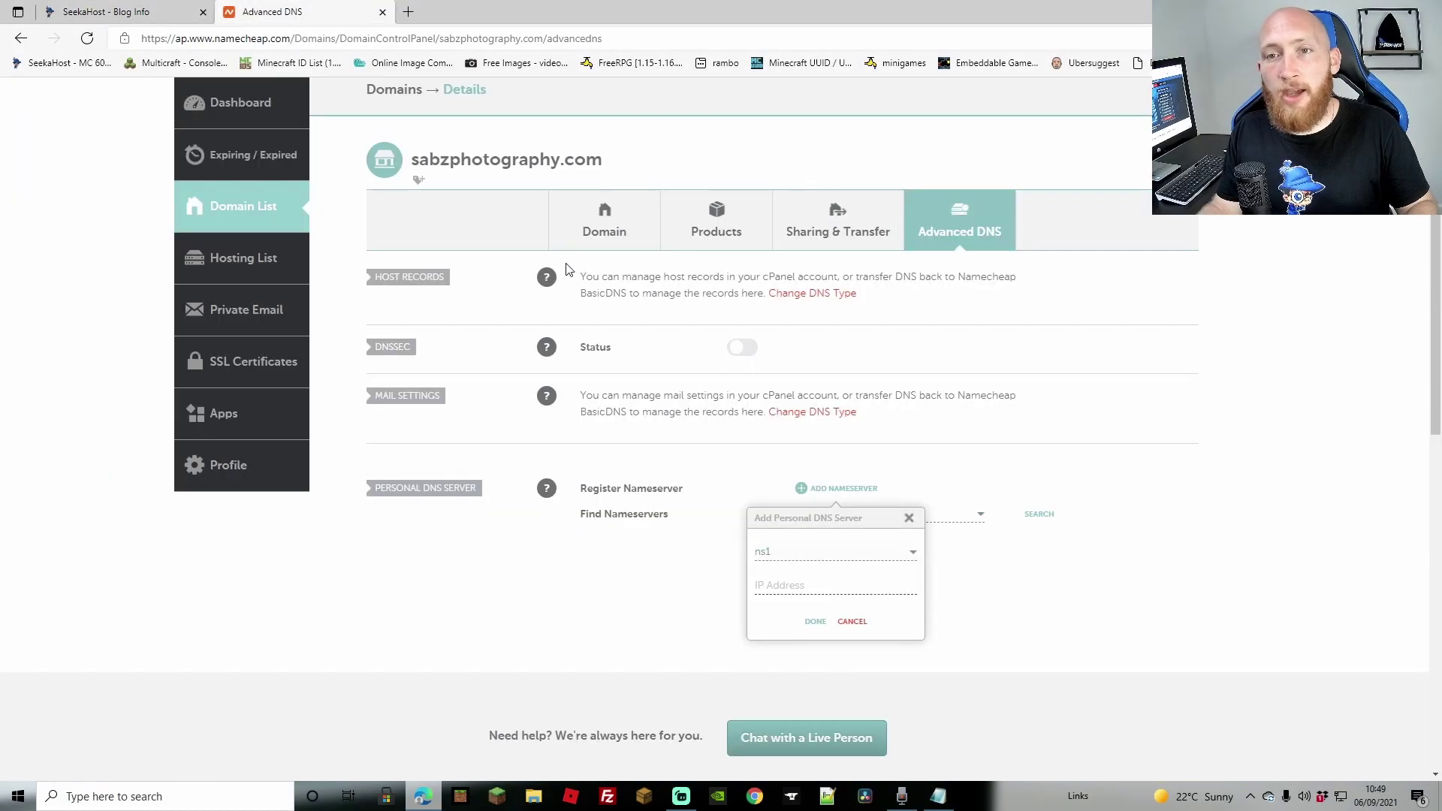
{"action": "right_click", "coordinate": [798, 585]}
{"action": "left_click", "coordinate": [841, 382]}
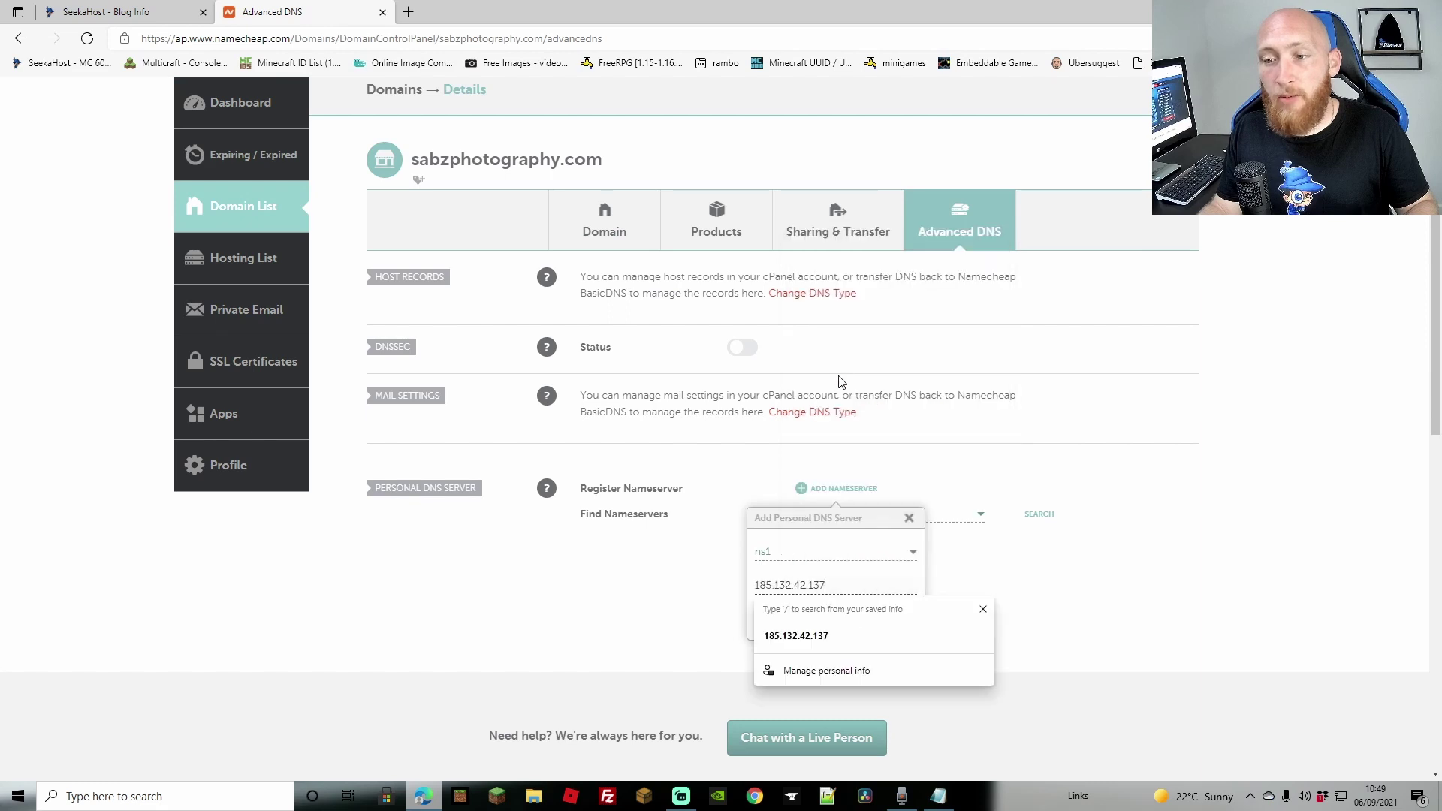
{"action": "left_click", "coordinate": [1096, 585]}
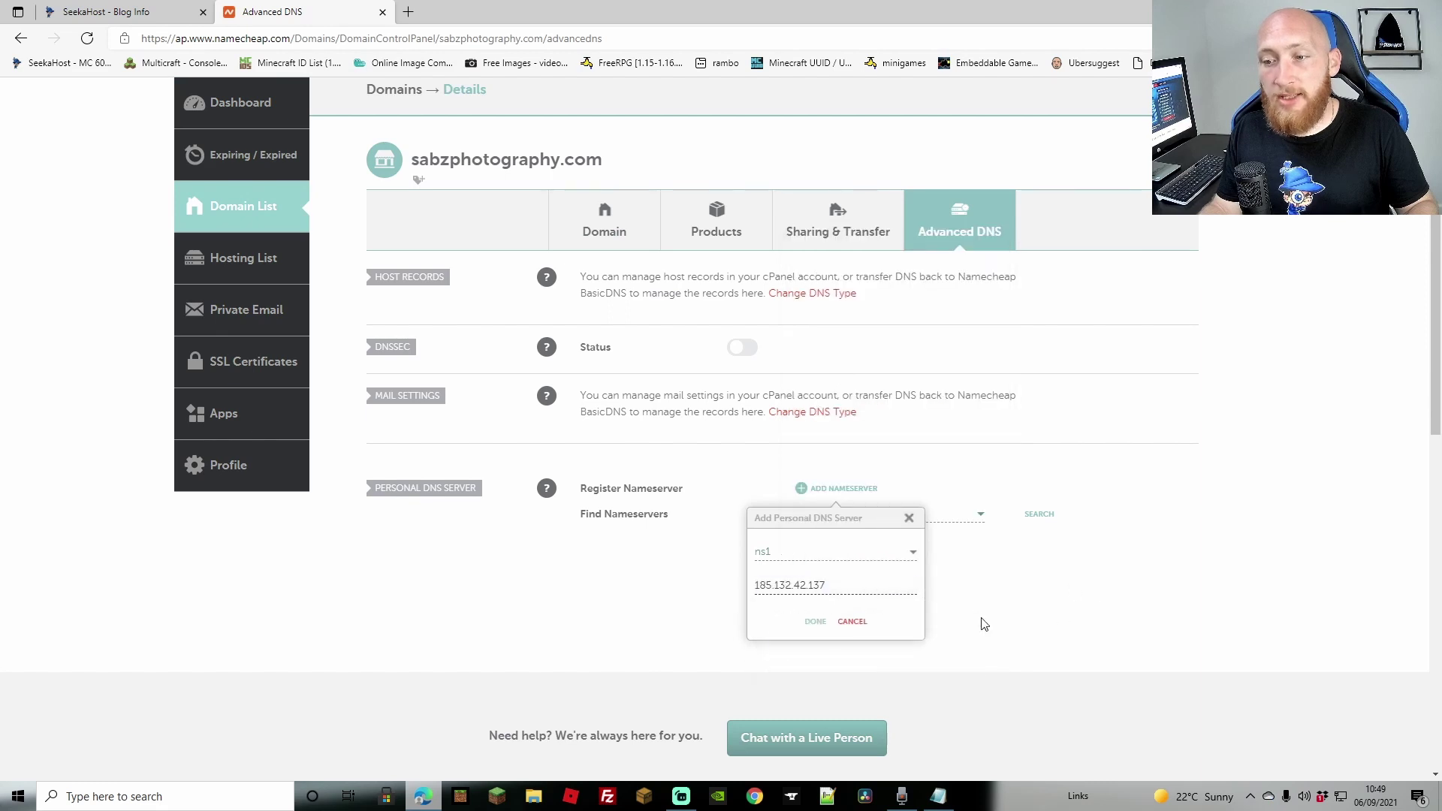
{"action": "left_click", "coordinate": [815, 622]}
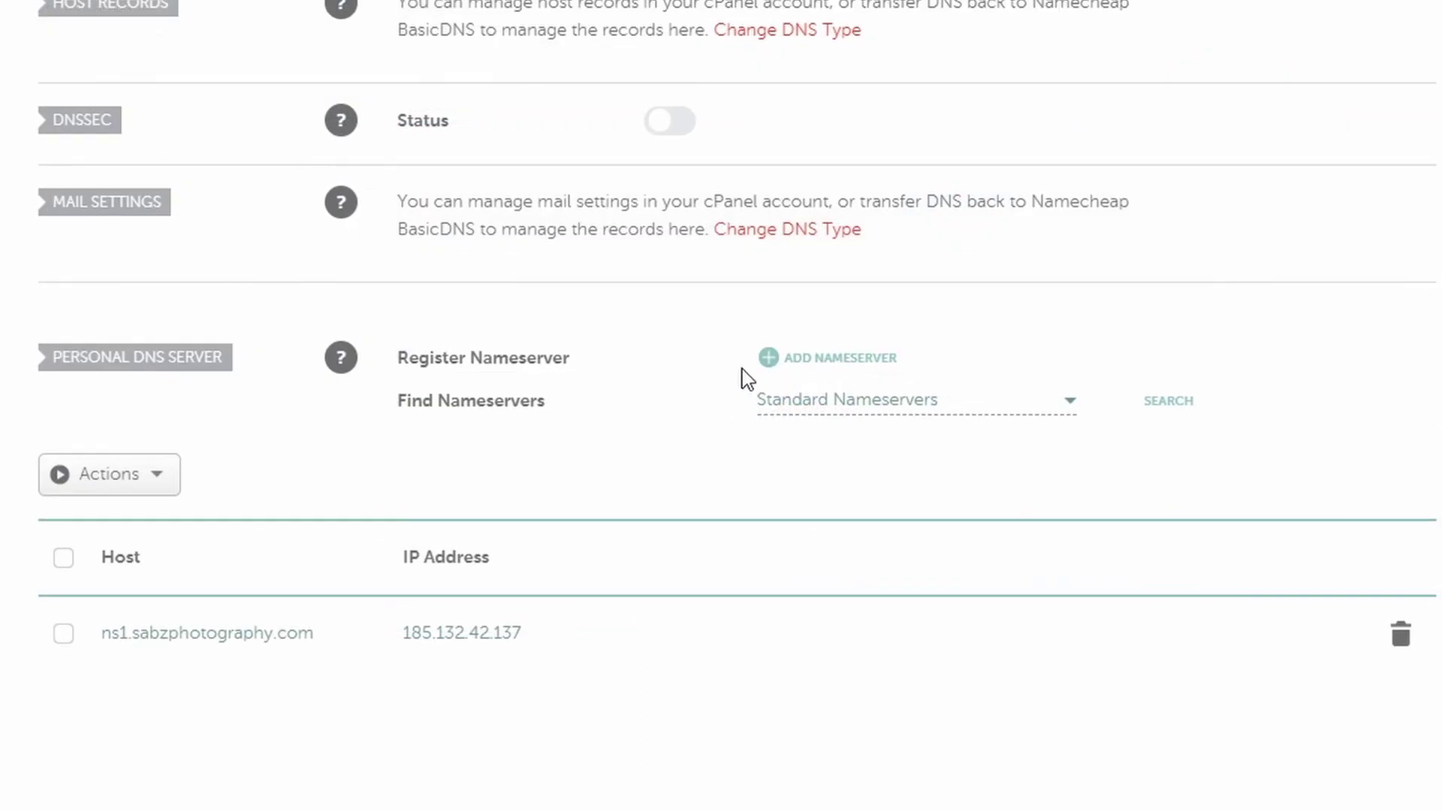
Step: Register ns2 as a second personal nameserver with the IP address 185.132.42.137
{"action": "left_click", "coordinate": [765, 361]}
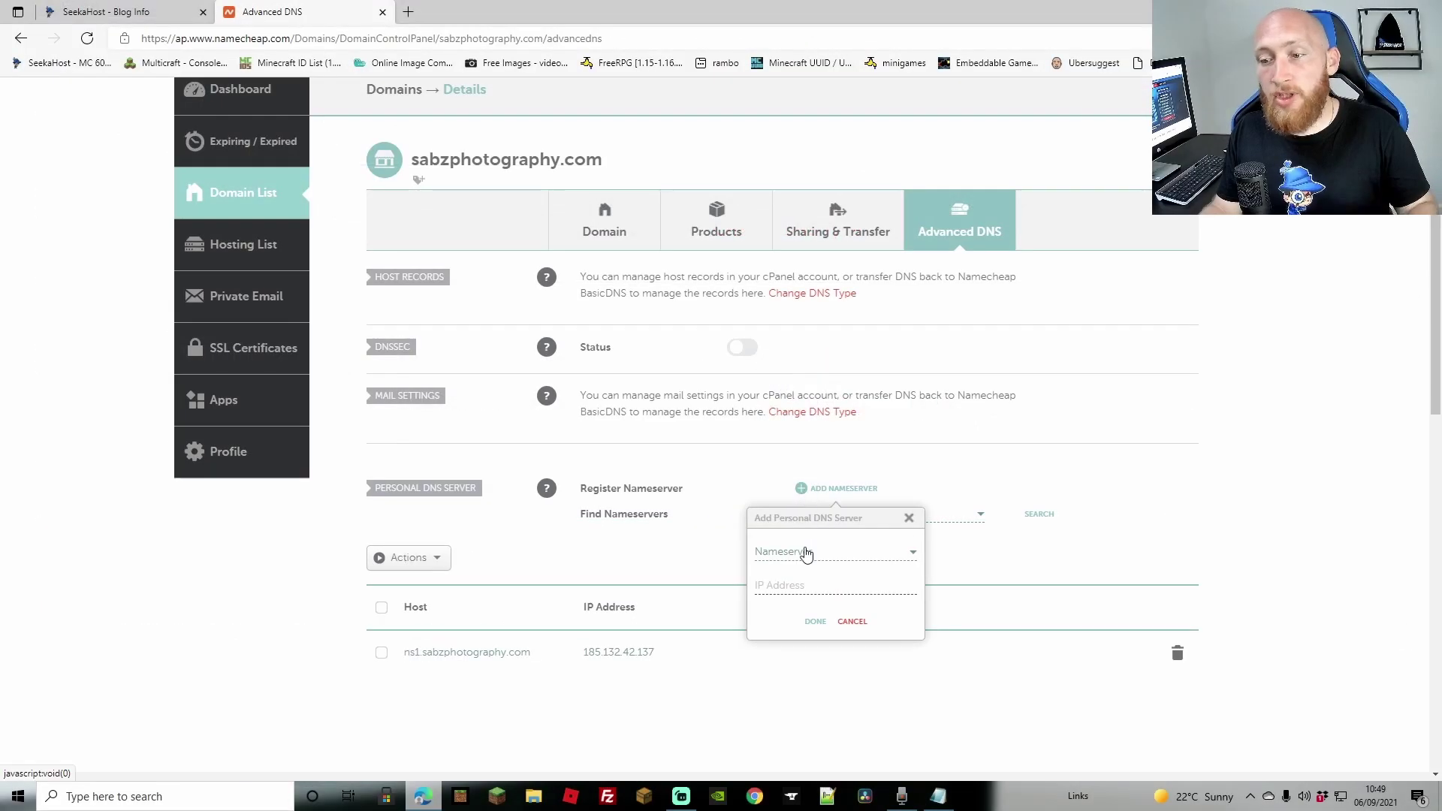
{"action": "left_click", "coordinate": [806, 554]}
{"action": "left_click", "coordinate": [782, 630]}
{"action": "left_click", "coordinate": [775, 585]}
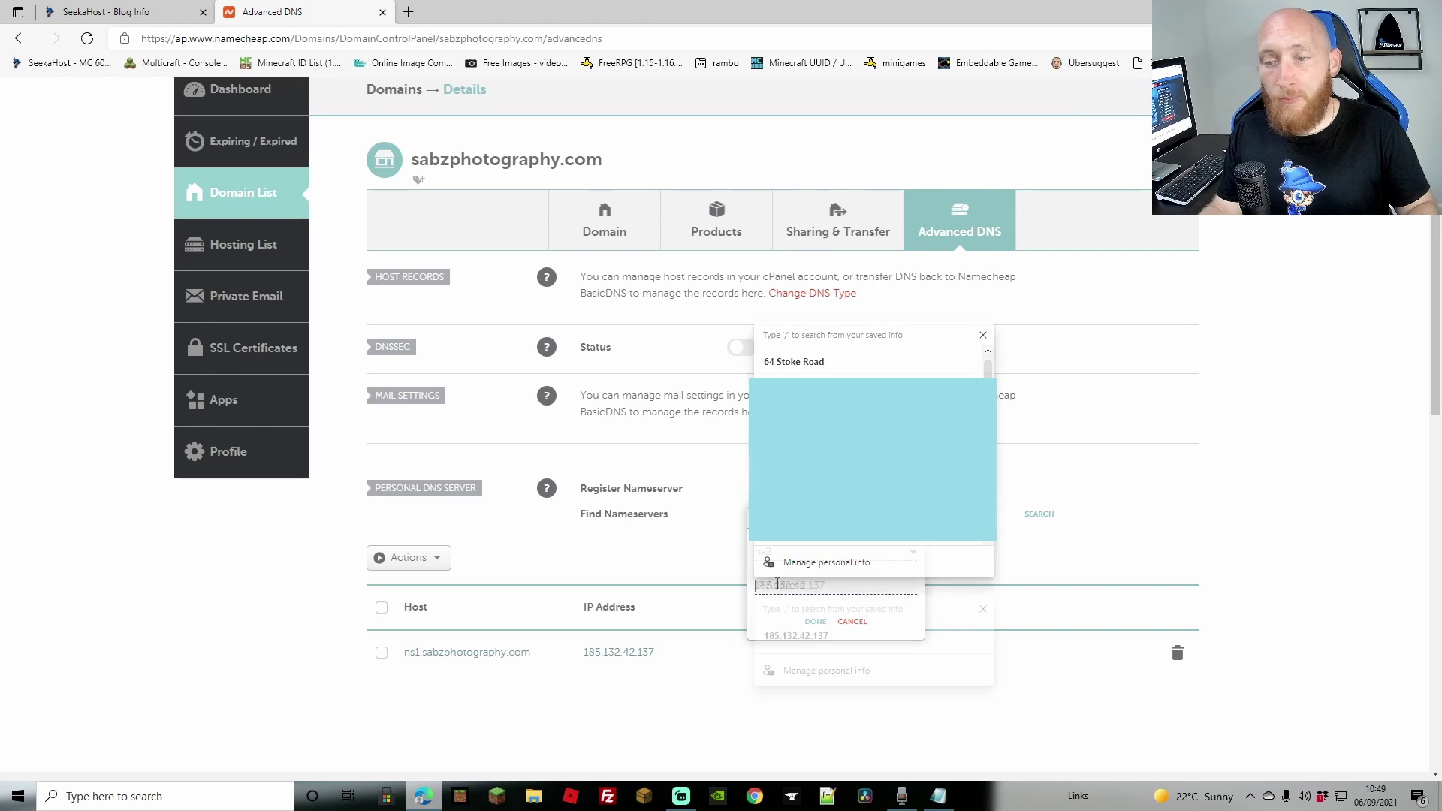
{"action": "left_click", "coordinate": [796, 635]}
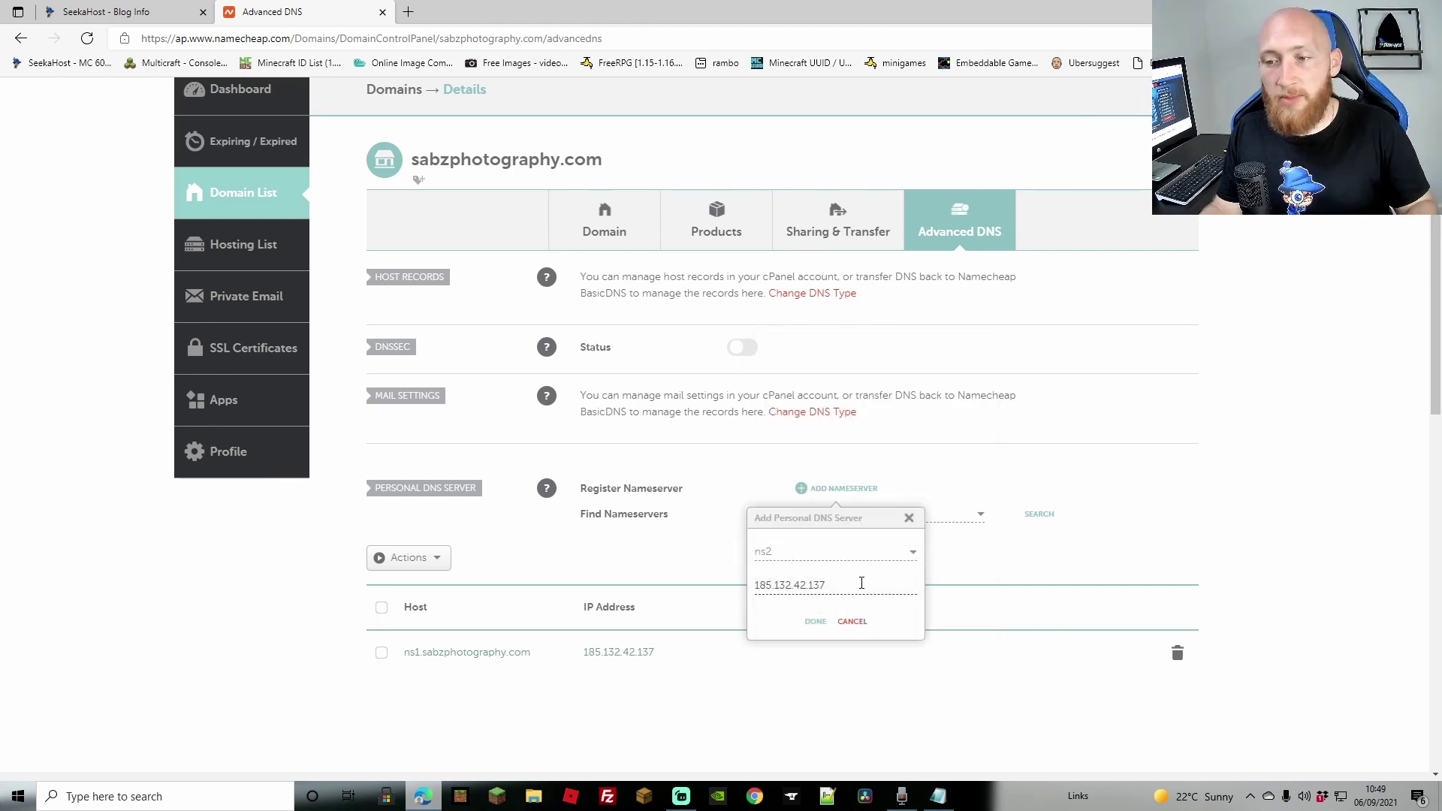
{"action": "left_click", "coordinate": [816, 621]}
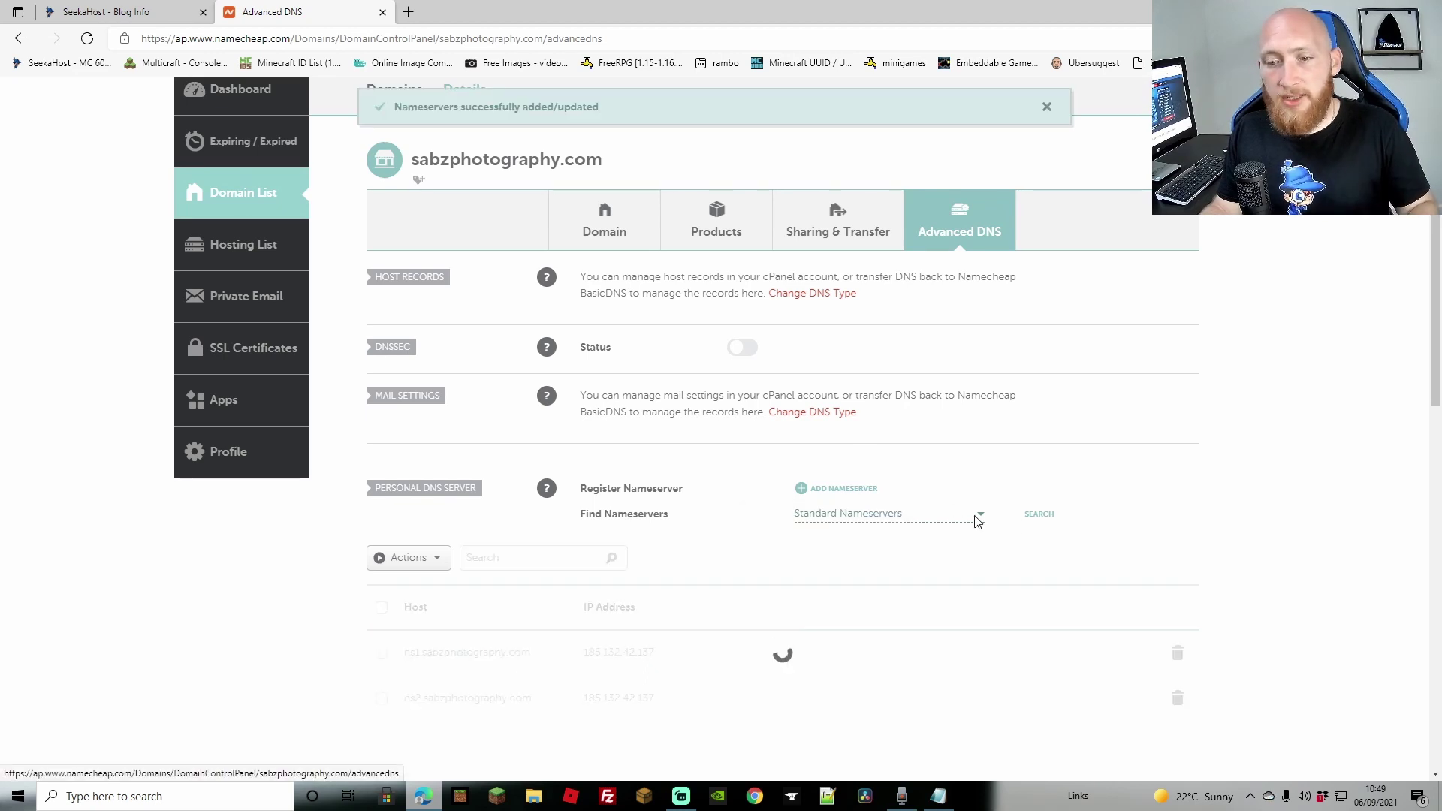
Step: Search for the standard nameservers registered under sabzphotography.com and review the listed hosts
{"action": "scroll", "coordinate": [902, 503], "scroll_direction": "down", "scroll_amount": 2}
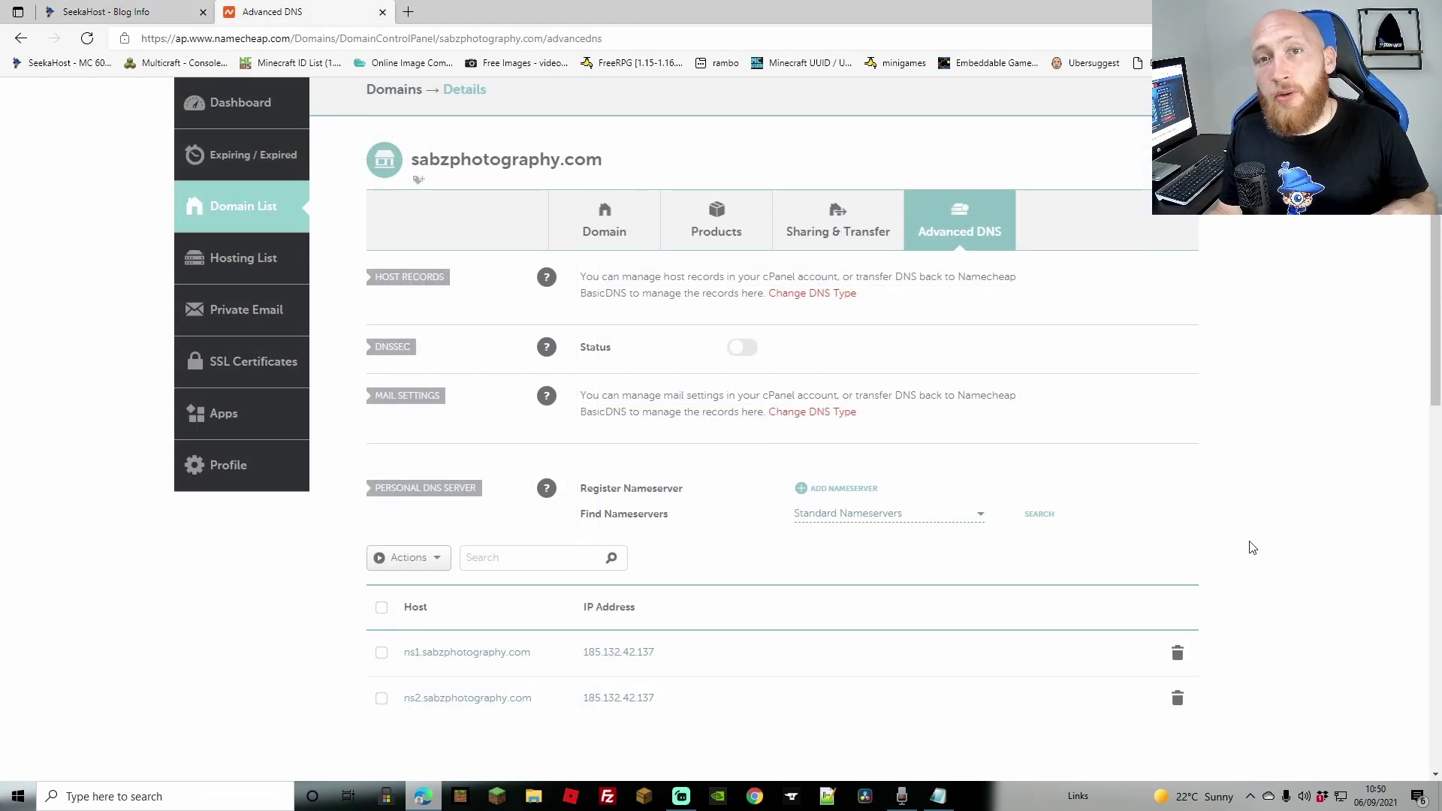
{"action": "scroll", "coordinate": [1312, 573], "scroll_direction": "down", "scroll_amount": 1}
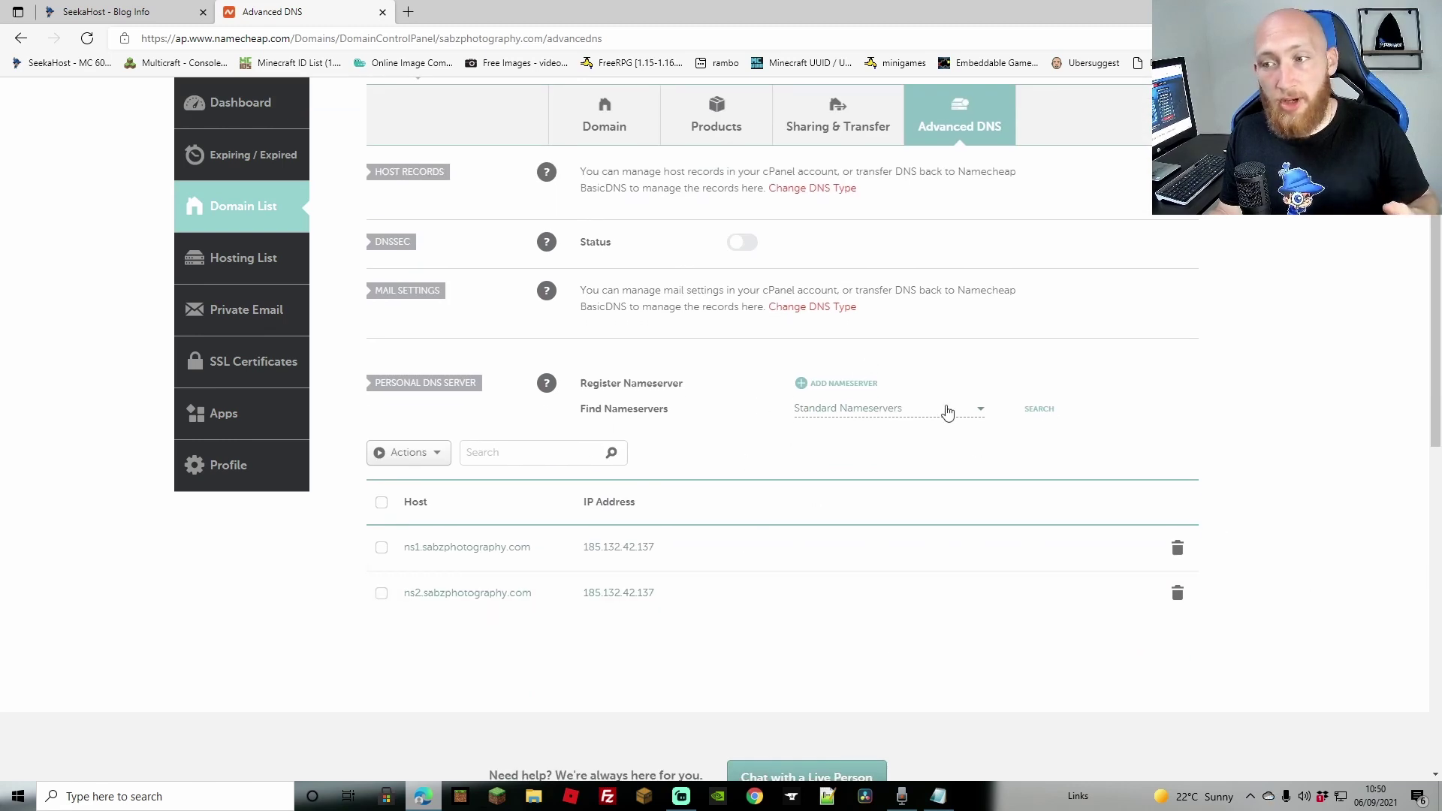
{"action": "left_click", "coordinate": [1041, 410]}
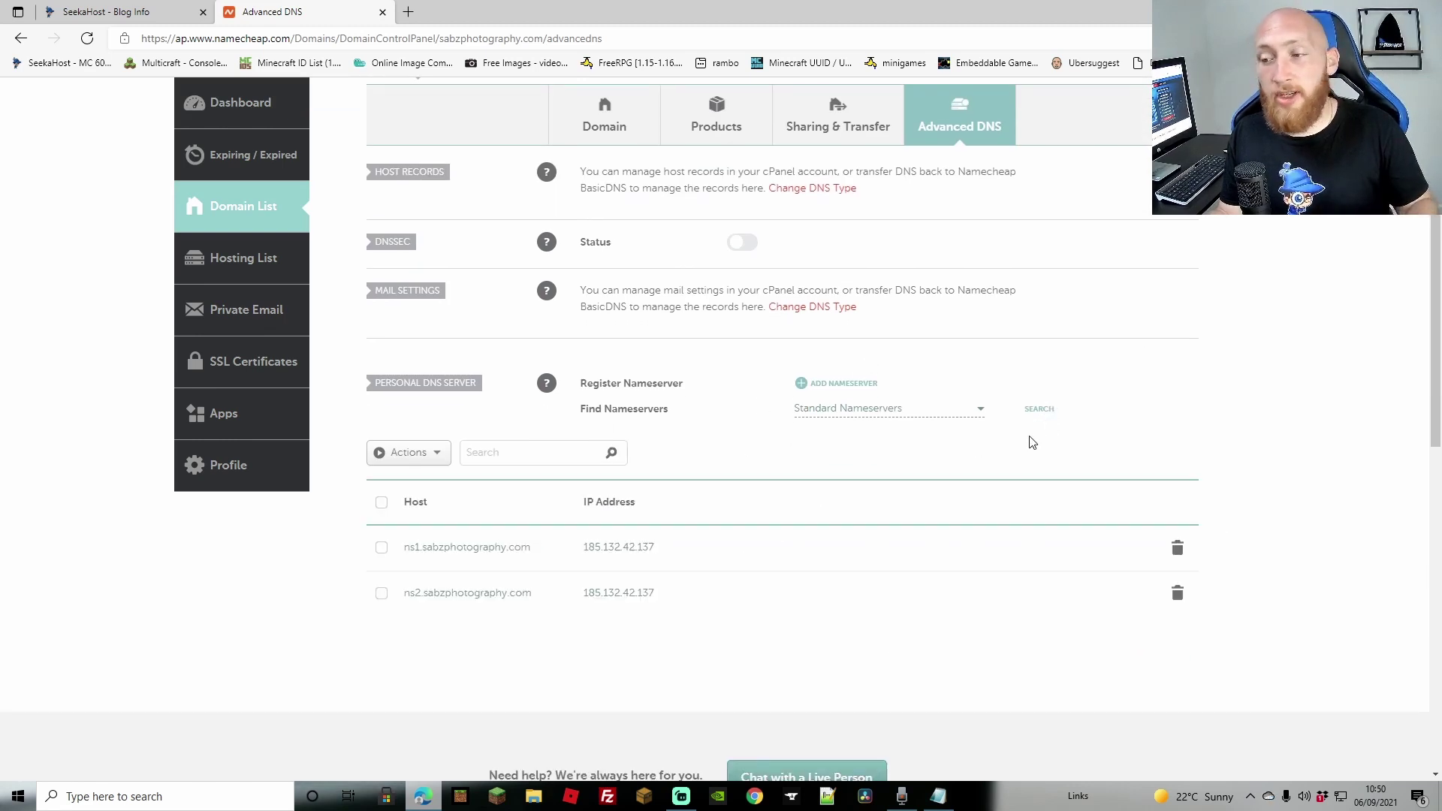
Step: Delete the personal nameserver records ns2.sabzphotography.com and ns1.sabzphotography.com, confirming each removal
{"action": "left_click", "coordinate": [1178, 595]}
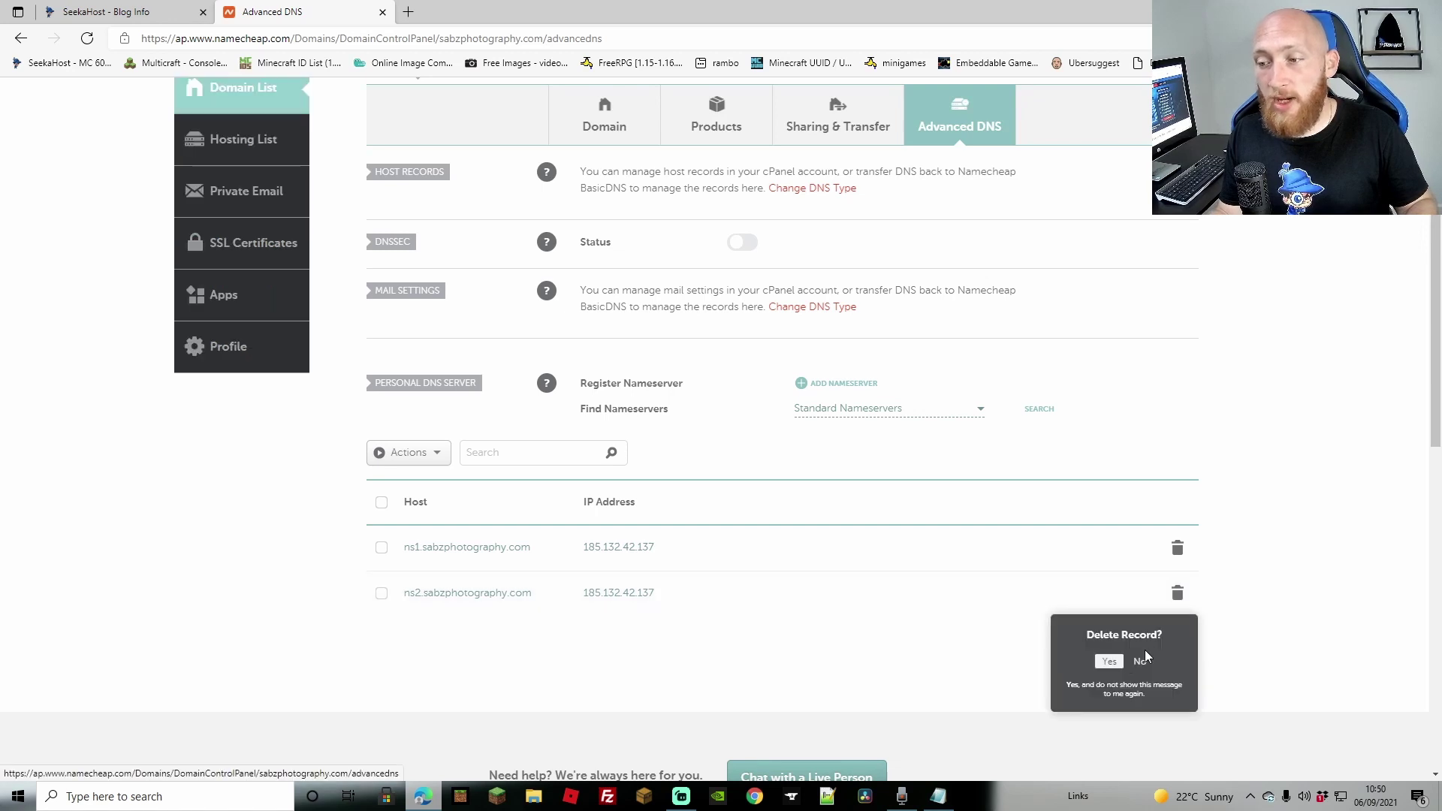
{"action": "left_click", "coordinate": [1109, 661]}
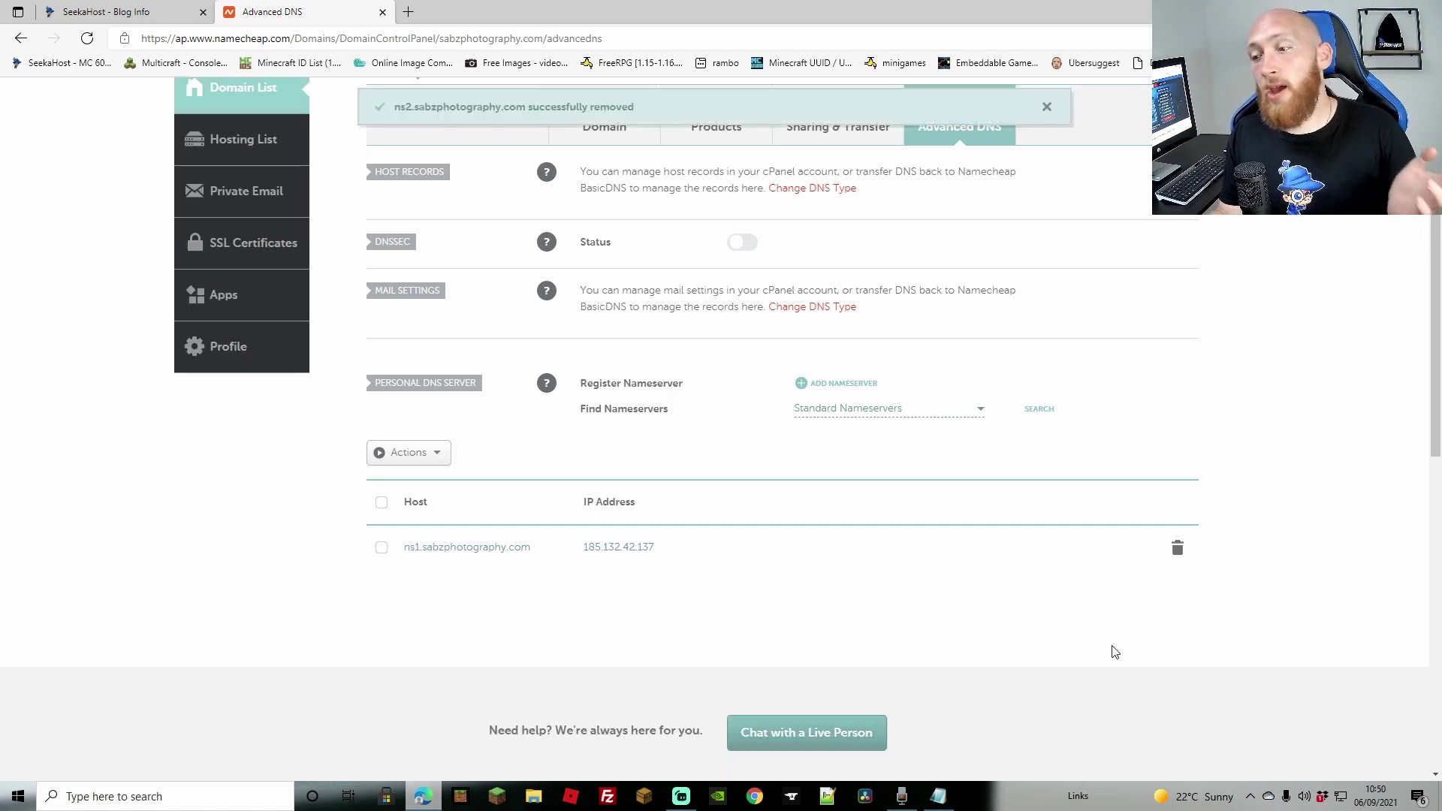
{"action": "left_click", "coordinate": [1177, 548]}
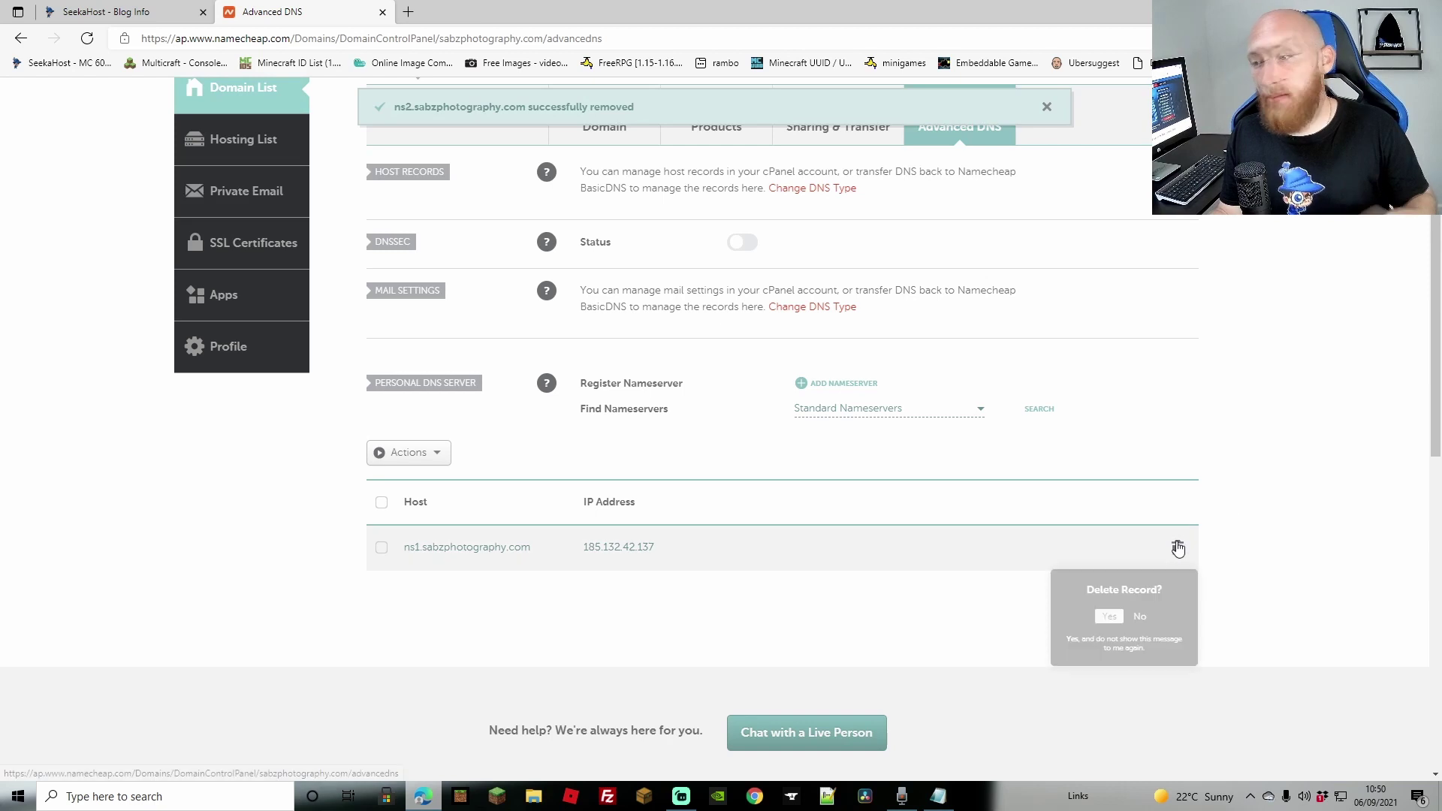
{"action": "left_click", "coordinate": [1108, 618]}
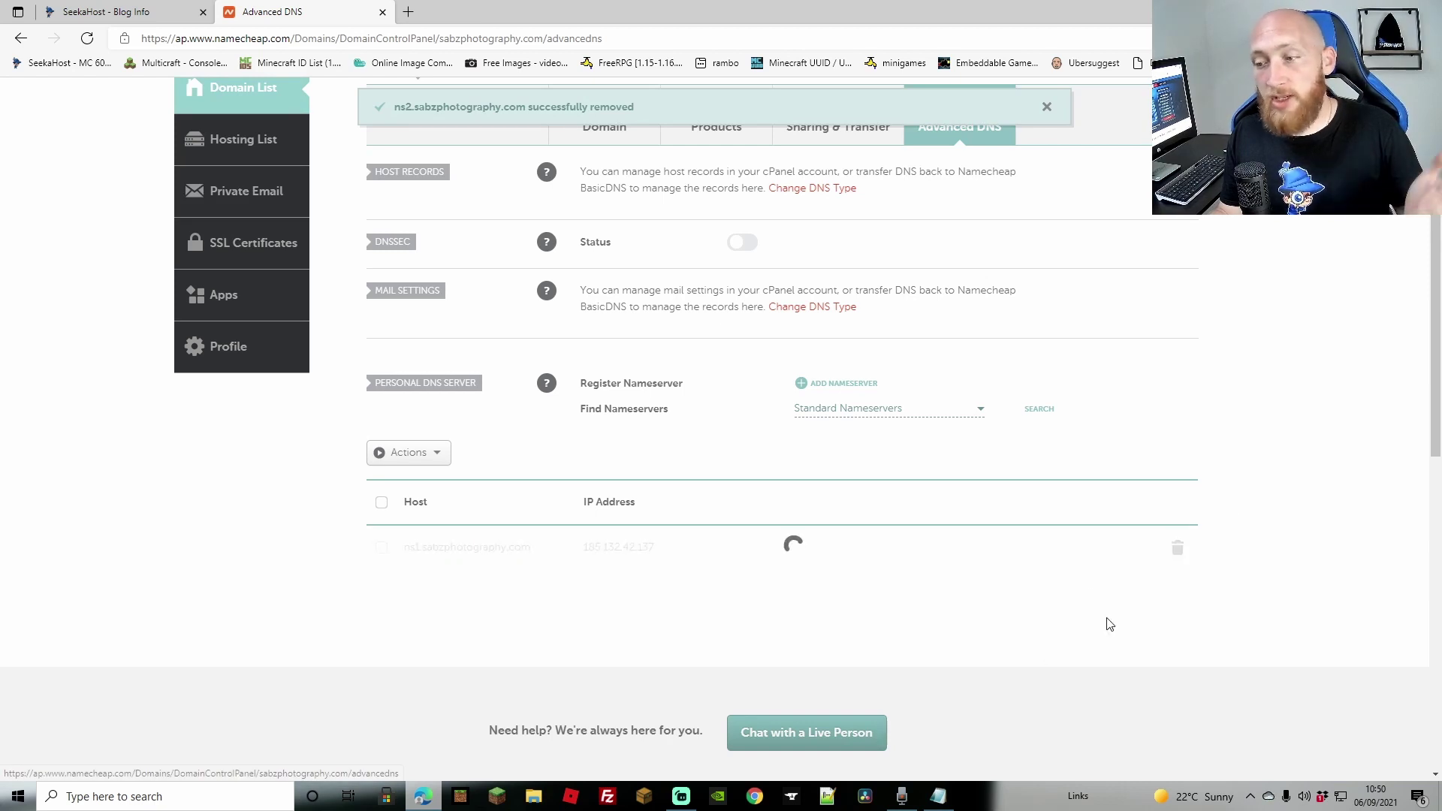